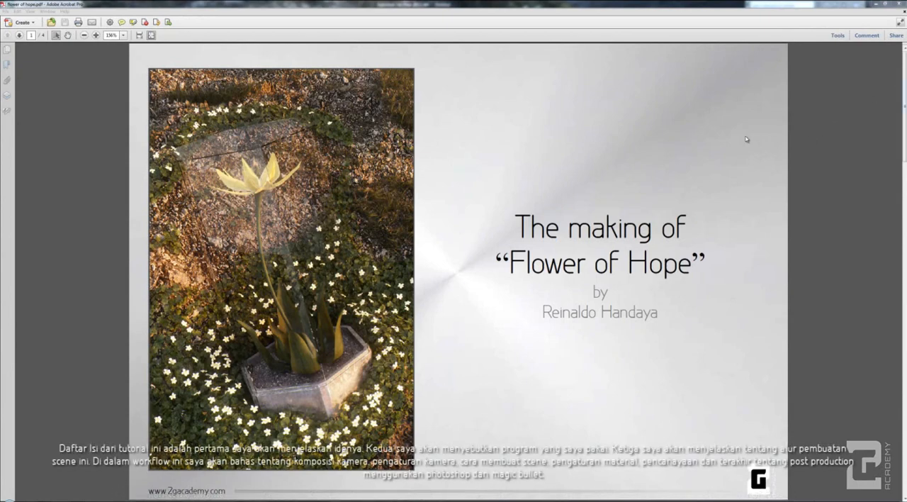
pyautogui.scroll(-3, 741, 146)
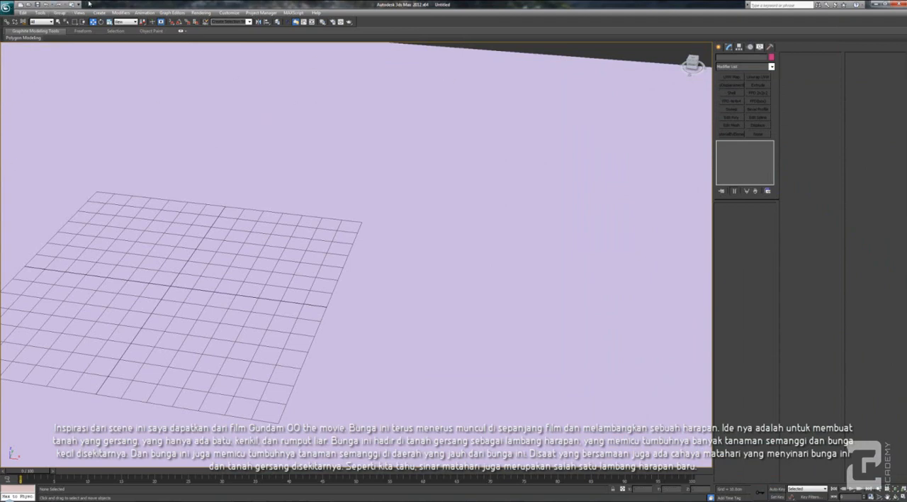
pyautogui.keyDown('alt'); pyautogui.moveTo(303, 290); pyautogui.dragTo(383, 309, button='middle'); pyautogui.keyUp('alt')
pyautogui.scroll(-2, 383, 309)
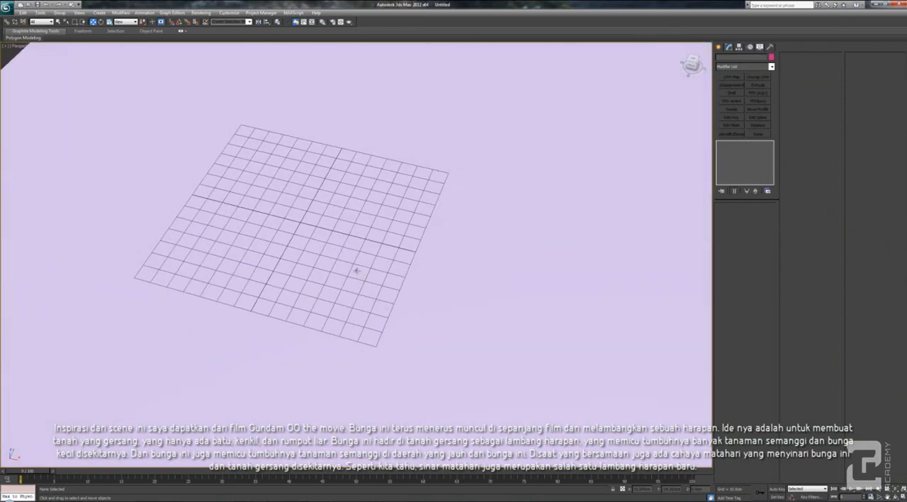
pyautogui.scroll(-3, 359, 273)
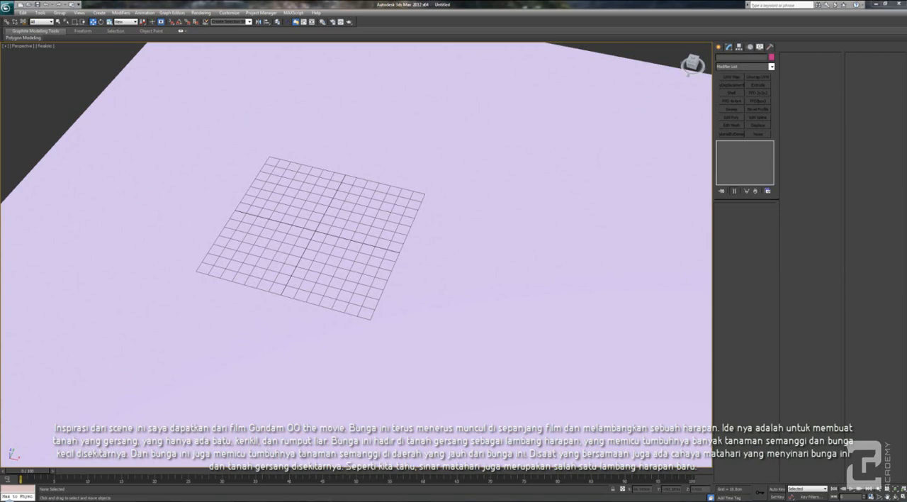
pyautogui.click(339, 500)
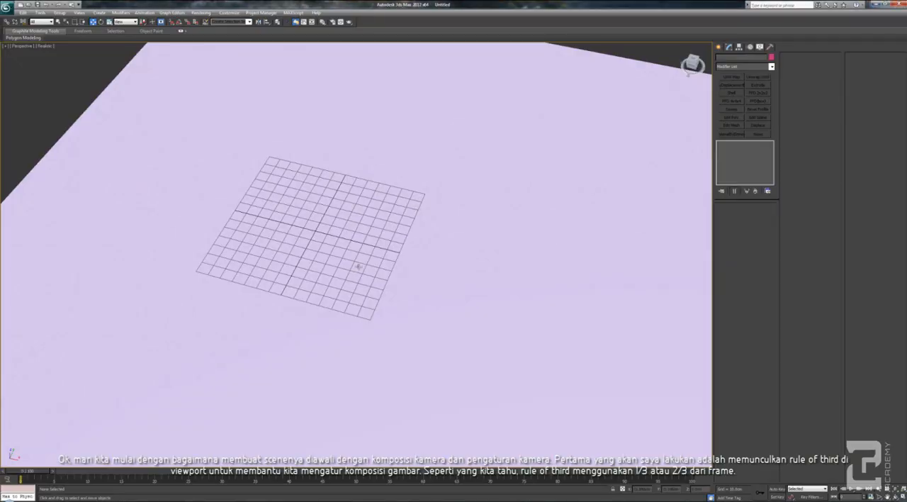
pyautogui.scroll(-5, 358, 267)
pyautogui.scroll(3, 354, 271)
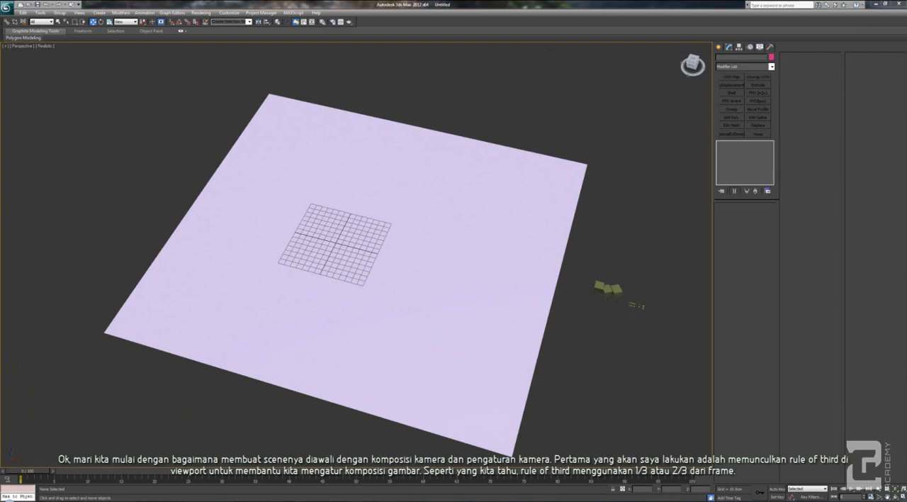
pyautogui.click(436, 227)
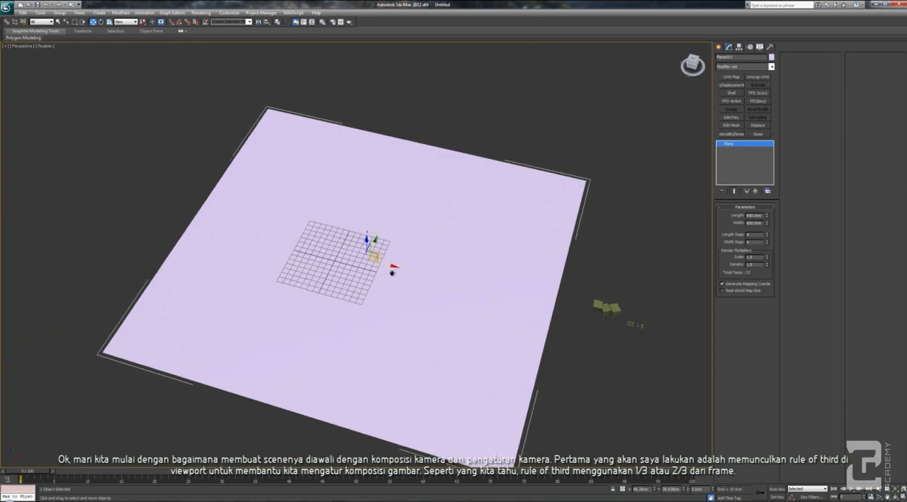
pyautogui.scroll(4, 392, 273)
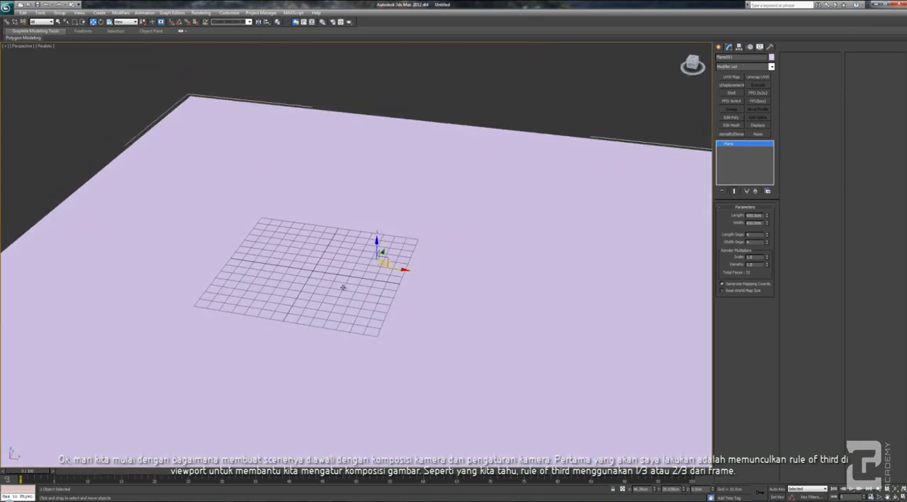
pyautogui.scroll(-5, 343, 287)
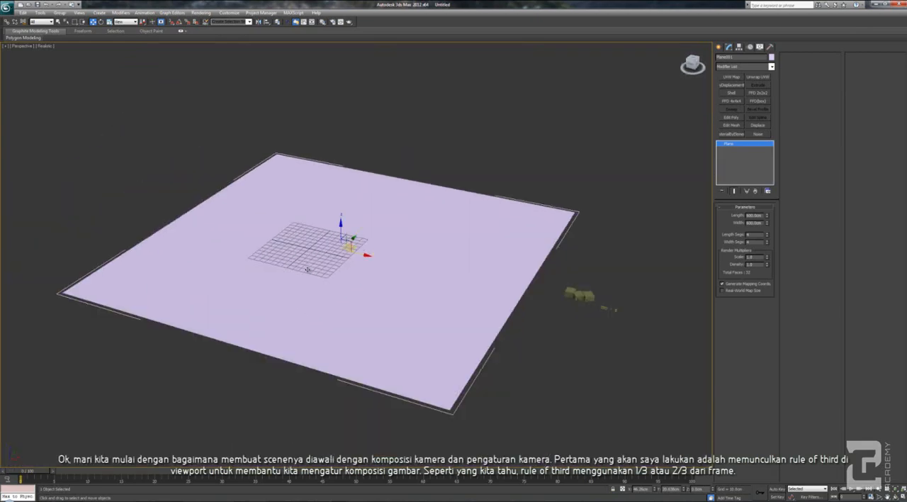
pyautogui.scroll(1, 354, 276)
pyautogui.scroll(4, 347, 281)
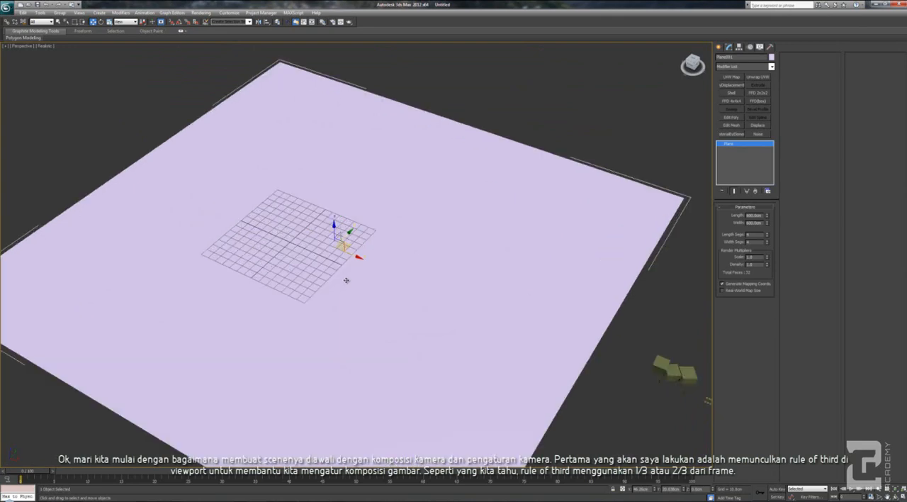
pyautogui.scroll(3, 347, 281)
pyautogui.moveTo(297, 272); pyautogui.dragTo(359, 300, button='middle')
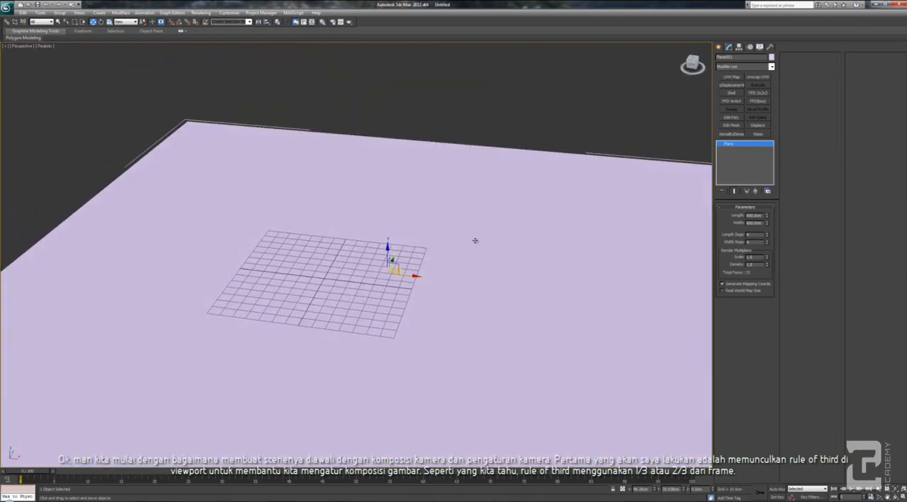
# Configure the viewport's action-safe and title-safe frames with unlocked horizontal and vertical reductions so they form a rule-of-thirds grid
pyautogui.click(80, 13)
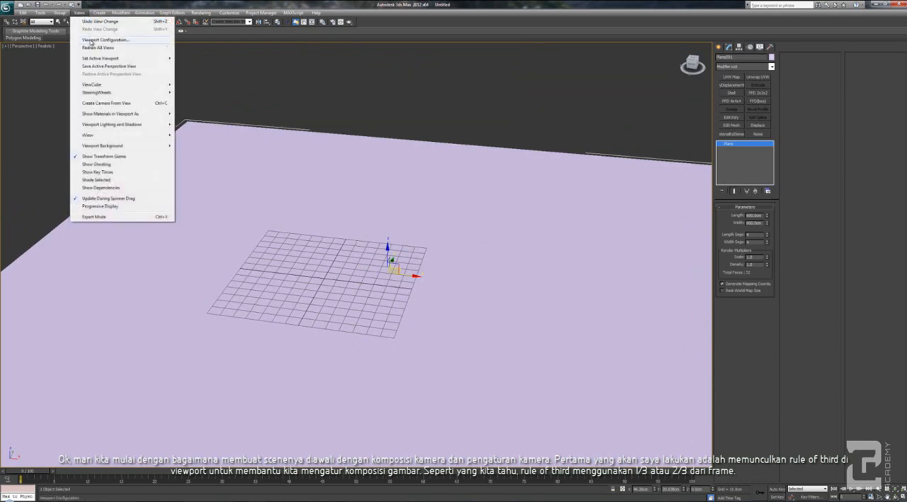
pyautogui.click(91, 41)
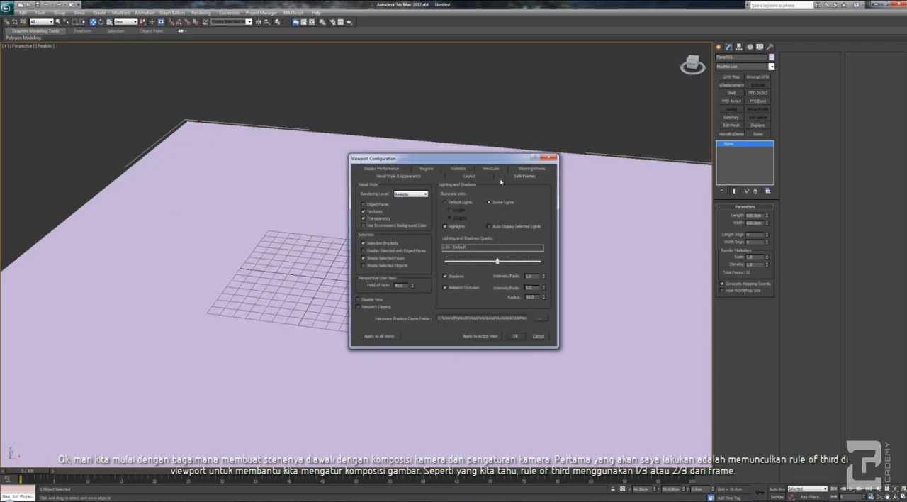
pyautogui.click(524, 176)
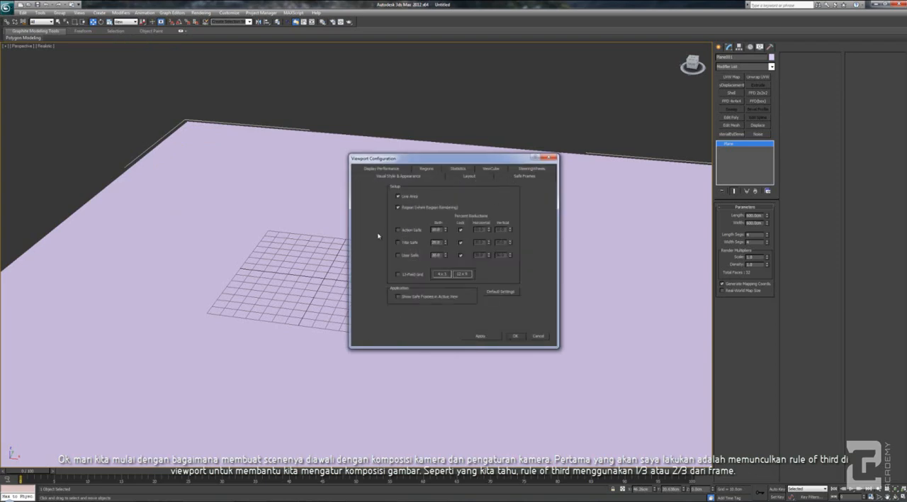
pyautogui.click(461, 230)
pyautogui.click(460, 243)
pyautogui.doubleClick(478, 229)
pyautogui.click(516, 337)
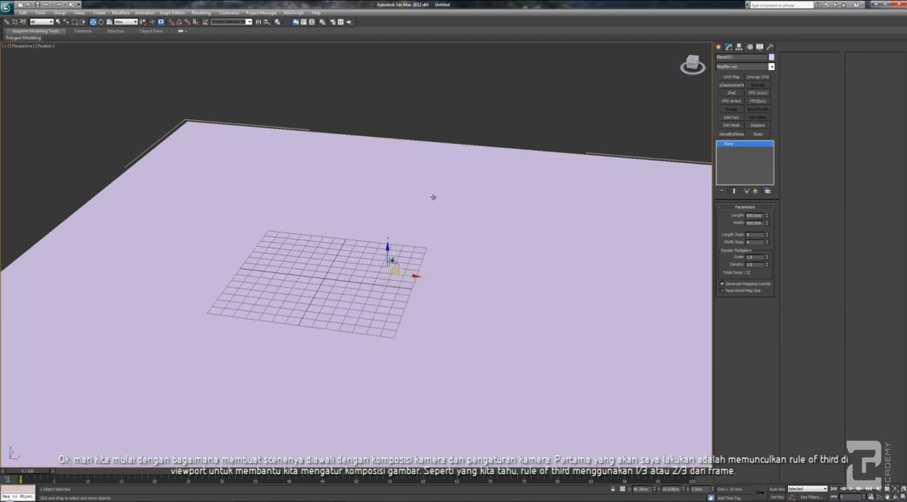
# Show the safe frames in the perspective viewport with the ground plane in view
pyautogui.hotkey('shift', 'f')
pyautogui.scroll(2, 331, 289)
pyautogui.moveTo(317, 297)
pyautogui.keyDown('alt'); pyautogui.mouseDown(button='middle')
pyautogui.moveTo(310, 244)
pyautogui.moveTo(288, 265)
pyautogui.moveTo(314, 324)
pyautogui.mouseUp(button='middle'); pyautogui.keyUp('alt')
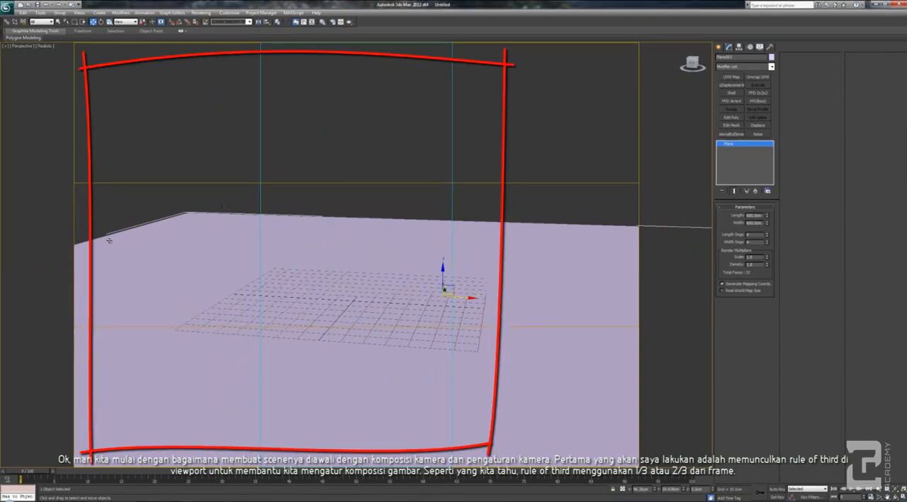
pyautogui.keyDown('alt'); pyautogui.moveTo(253, 263); pyautogui.dragTo(249, 211, button='middle'); pyautogui.keyUp('alt')
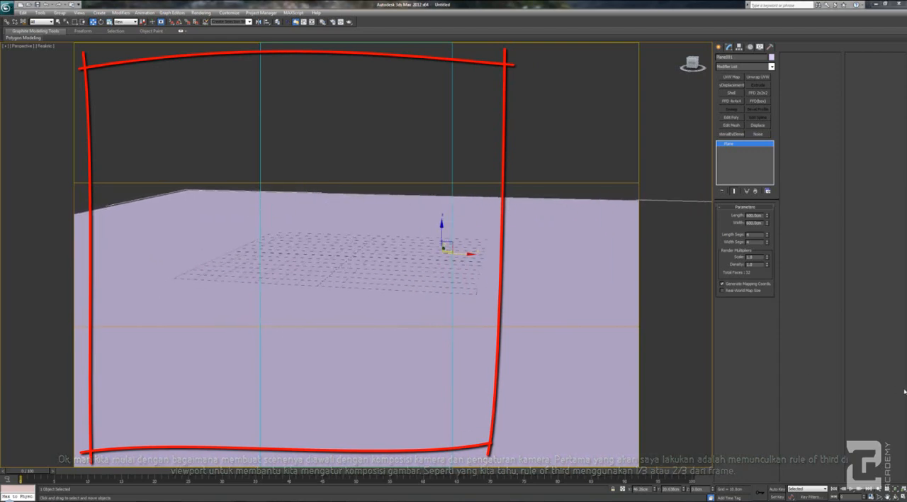
# Set the render output size to 1200 x 800 and lock the image aspect
pyautogui.click(201, 13)
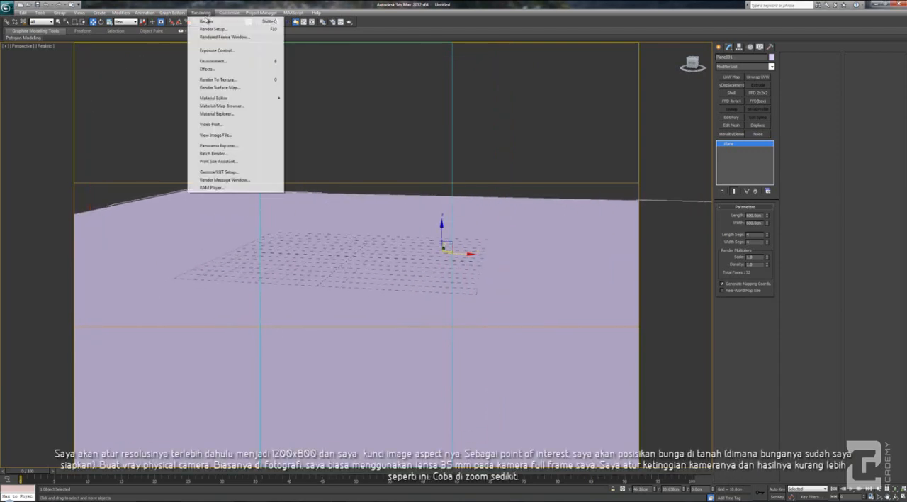
pyautogui.click(216, 29)
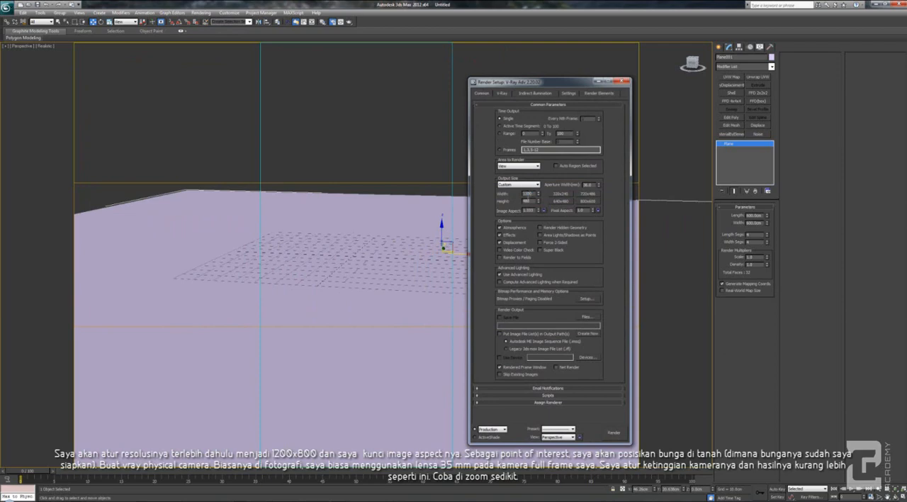
pyautogui.press('Tab')
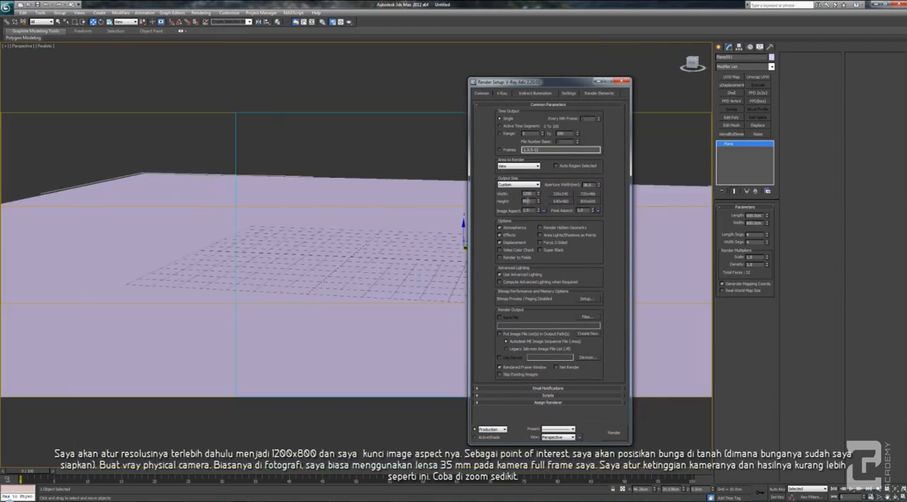
pyautogui.press('Return')
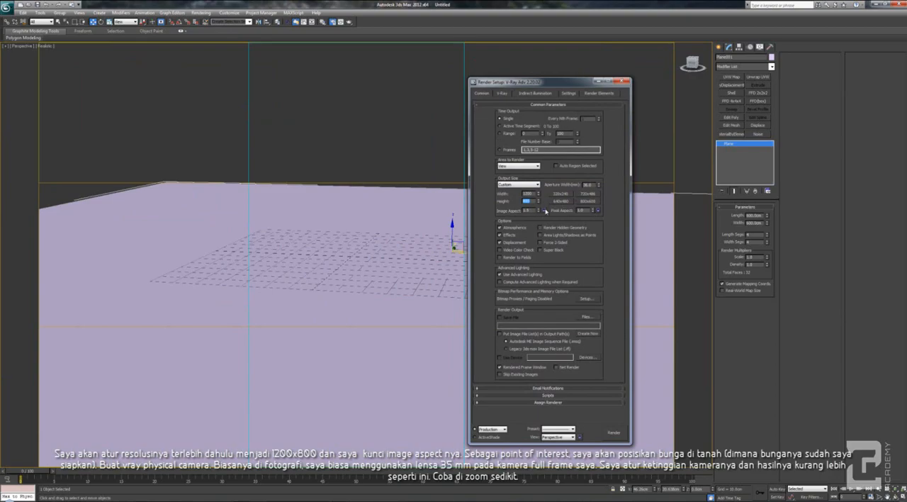
pyautogui.click(543, 211)
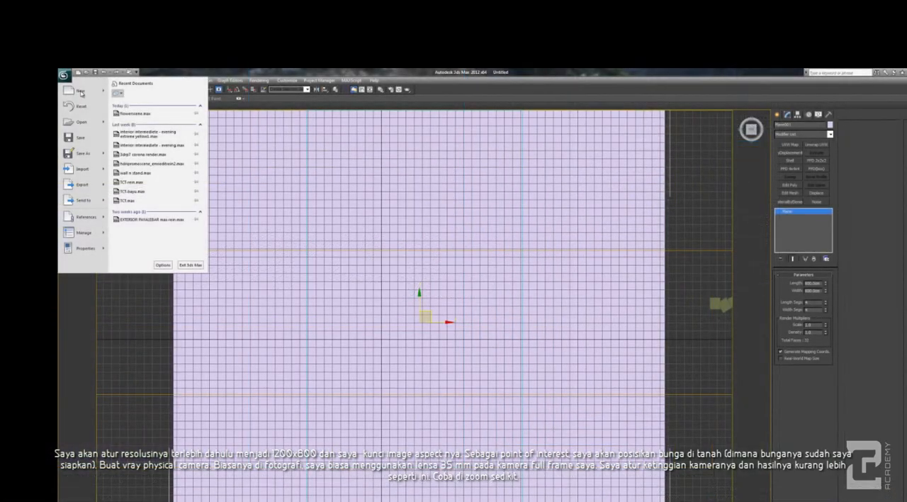
# Merge the flower group from flower.max onto the ground plane and set the viewport shading to Shaded
pyautogui.moveTo(83, 170)
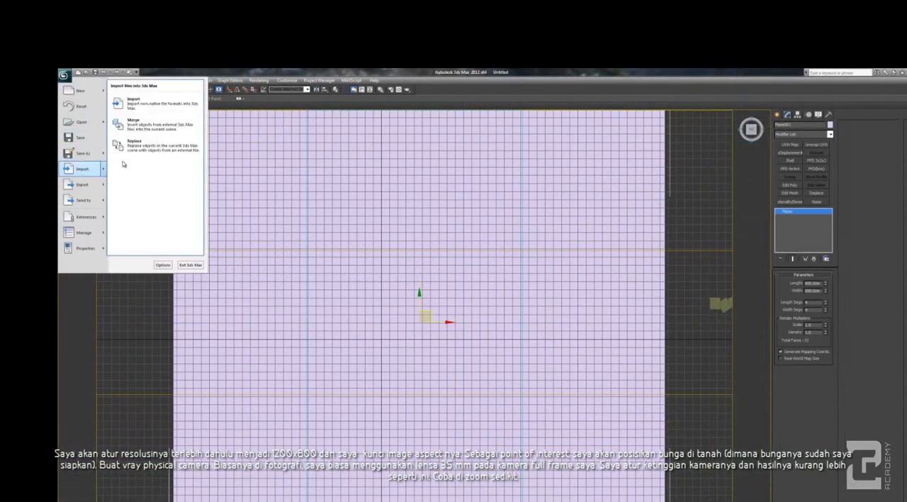
pyautogui.click(133, 124)
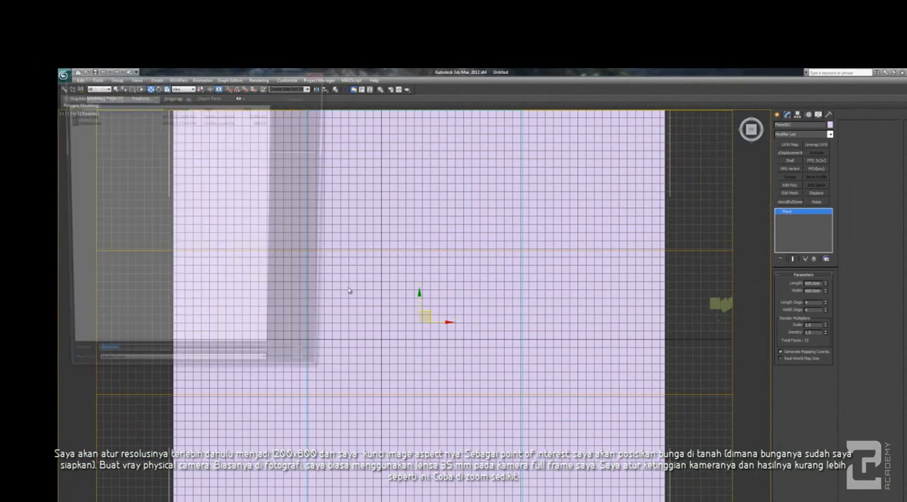
pyautogui.click(79, 114)
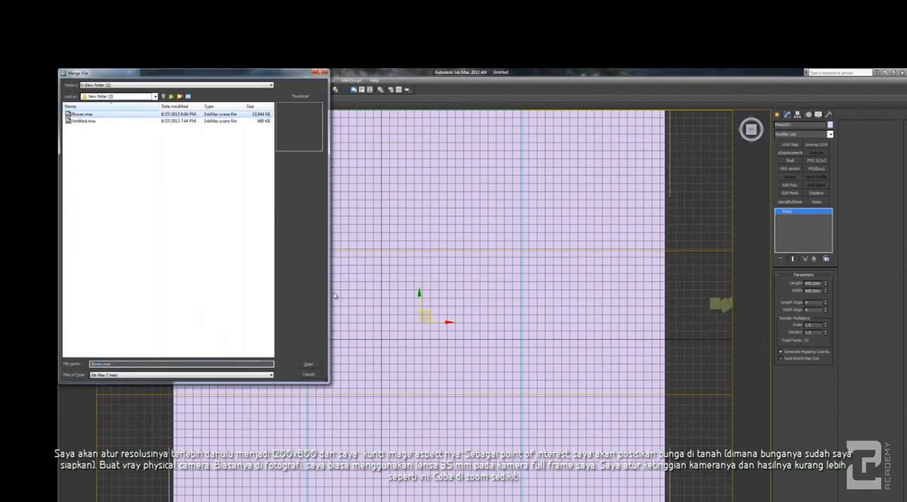
pyautogui.click(312, 363)
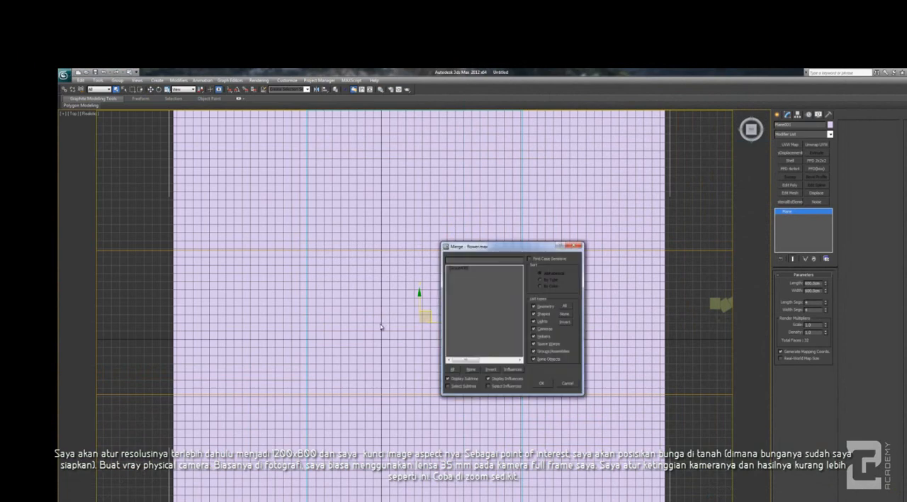
pyautogui.doubleClick(464, 269)
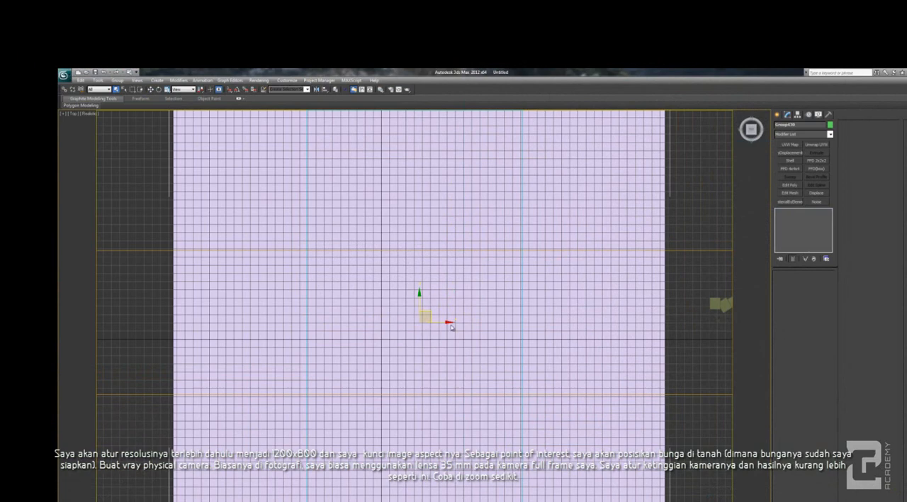
pyautogui.press('p')
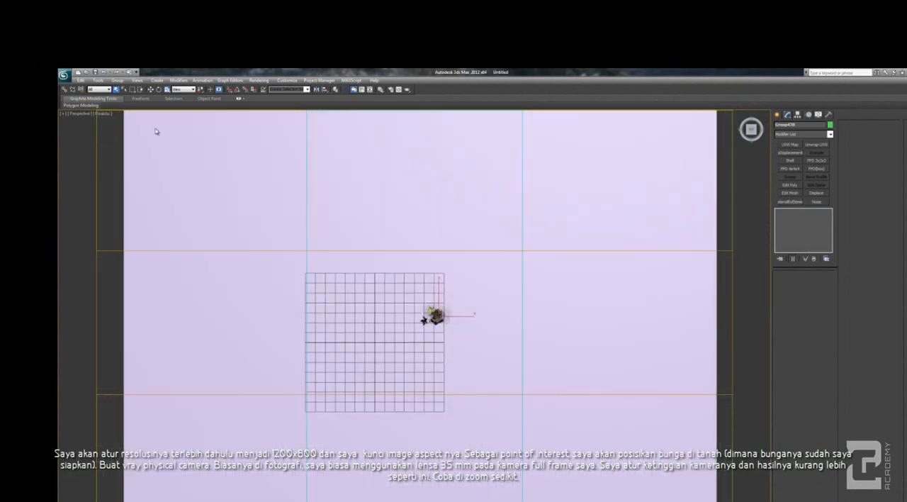
pyautogui.click(104, 115)
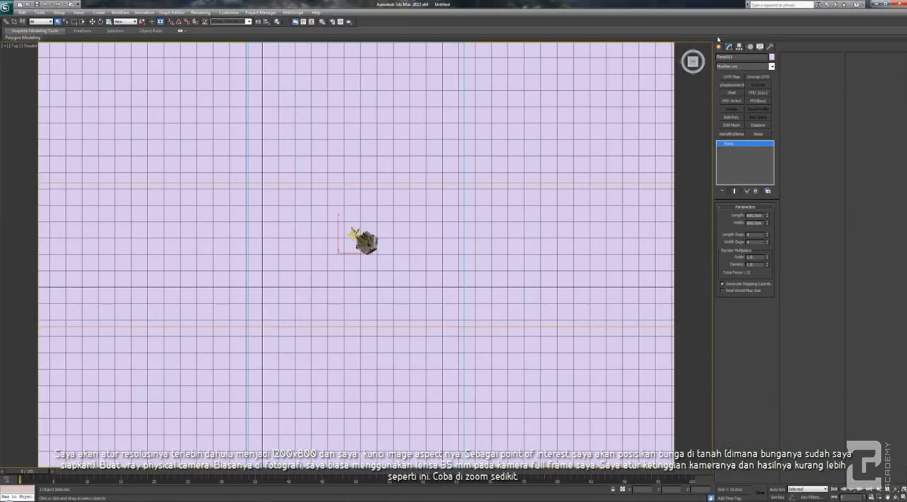
# Create a VRay physical camera in the top view, in front of the flower with its target just beside the pot
pyautogui.click(720, 48)
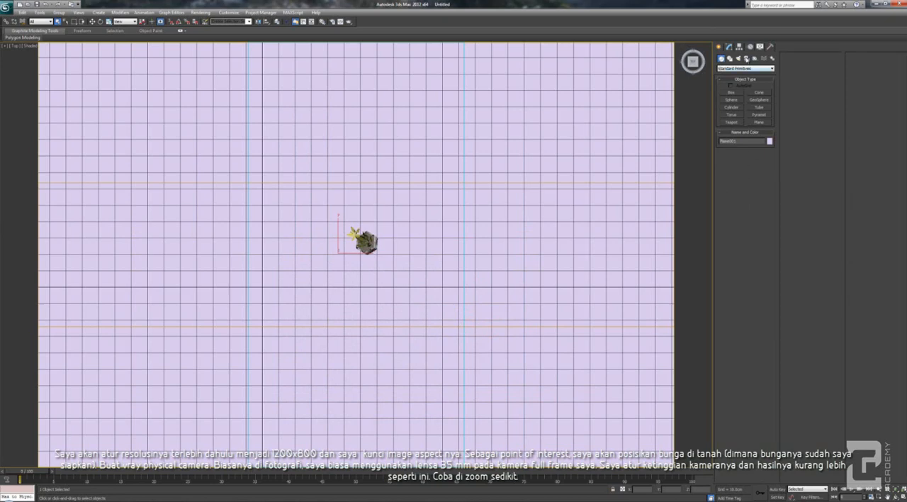
pyautogui.click(746, 60)
pyautogui.click(746, 69)
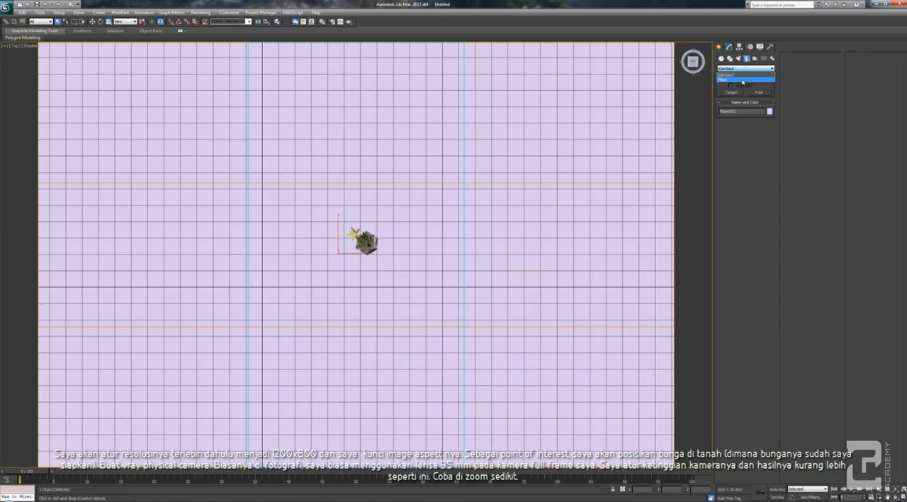
pyautogui.click(743, 81)
pyautogui.click(759, 92)
pyautogui.scroll(2, 392, 302)
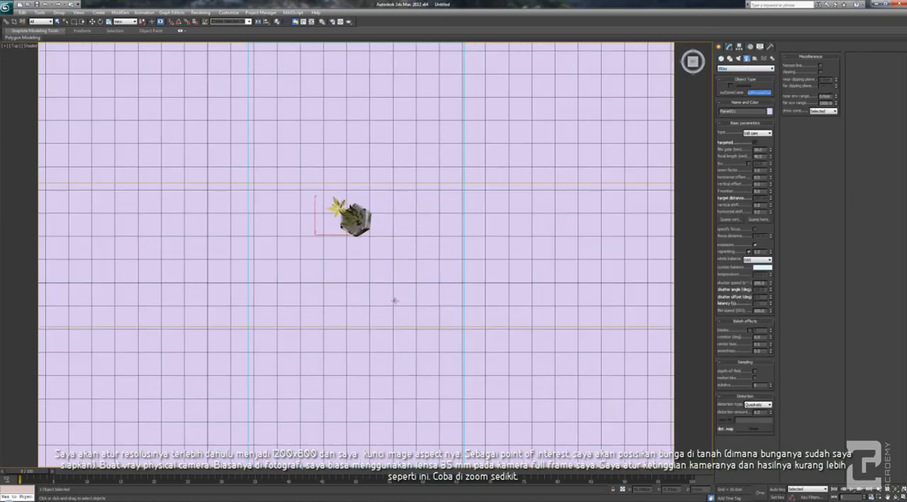
pyautogui.moveTo(428, 385); pyautogui.dragTo(378, 204)
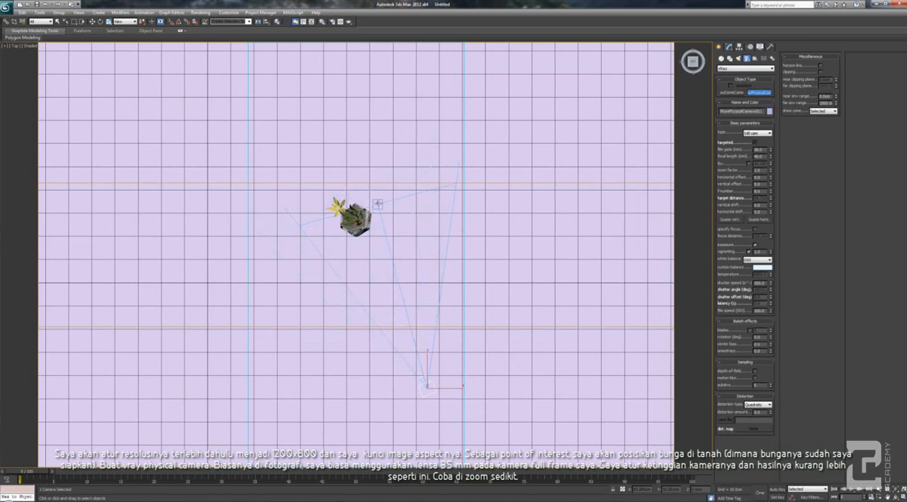
pyautogui.rightClick(437, 235)
pyautogui.click(439, 232)
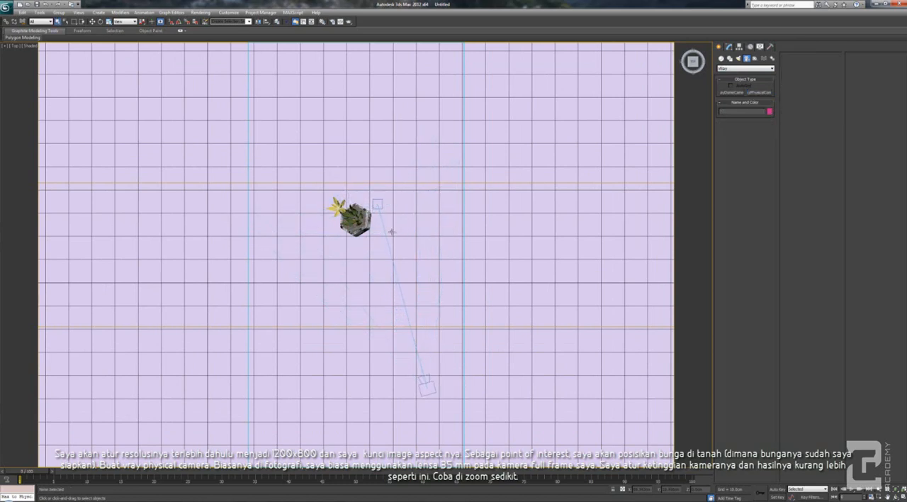
# Look through the VRay camera and raise it so the flower sits along a vertical third line with the ground below
pyautogui.press('c')
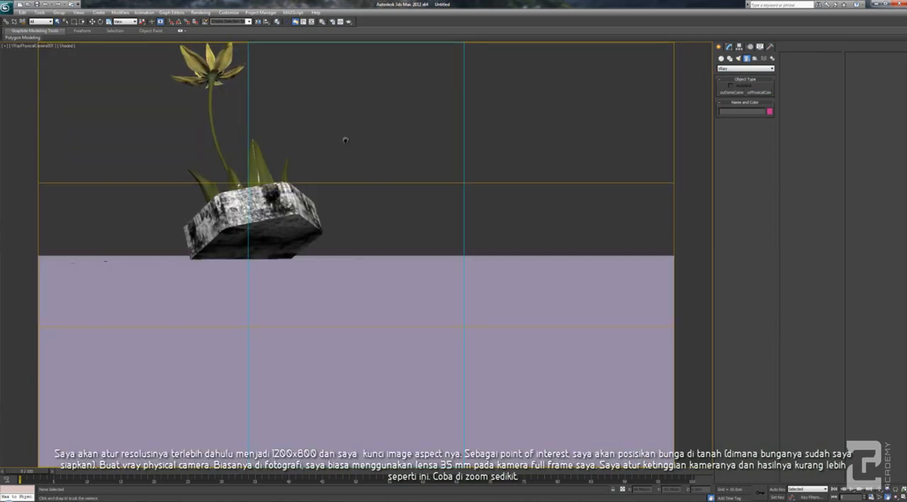
pyautogui.scroll(5, 345, 136)
pyautogui.moveTo(366, 220); pyautogui.dragTo(368, 248)
# Select the VRay physical camera and set its focal length to 35 mm
pyautogui.click(36, 47)
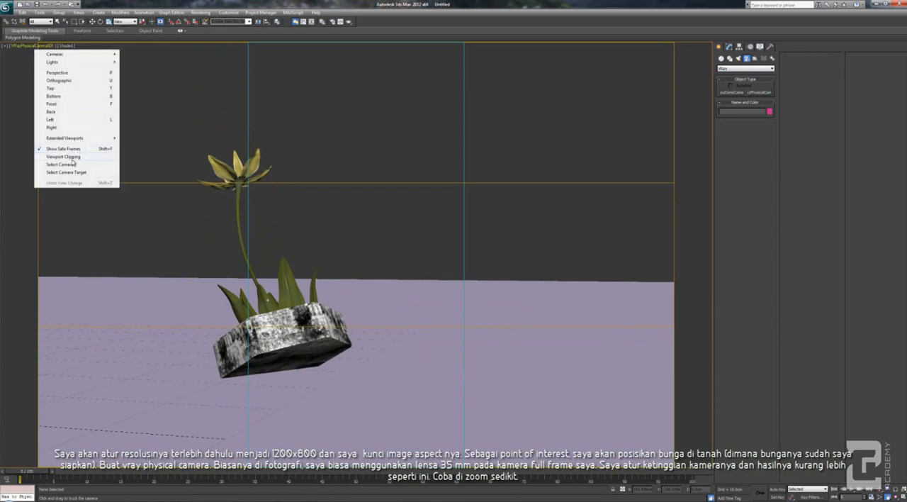
pyautogui.click(74, 165)
pyautogui.click(729, 46)
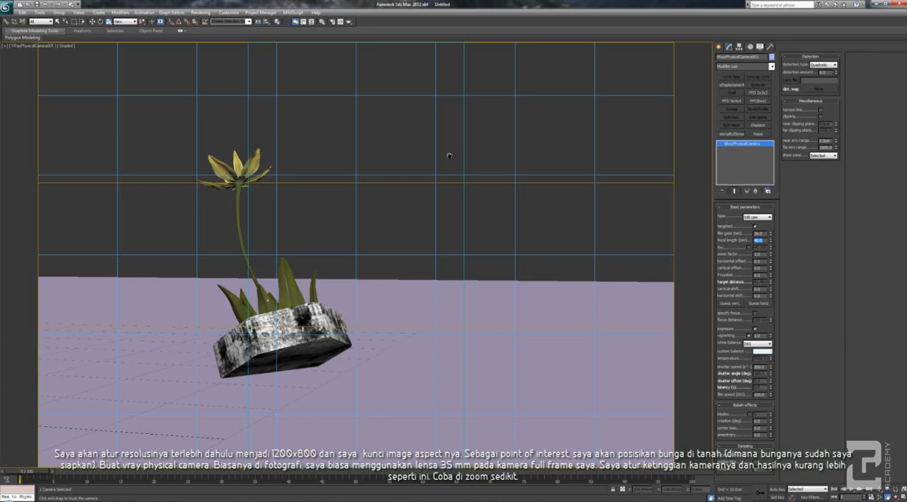
pyautogui.press('Return')
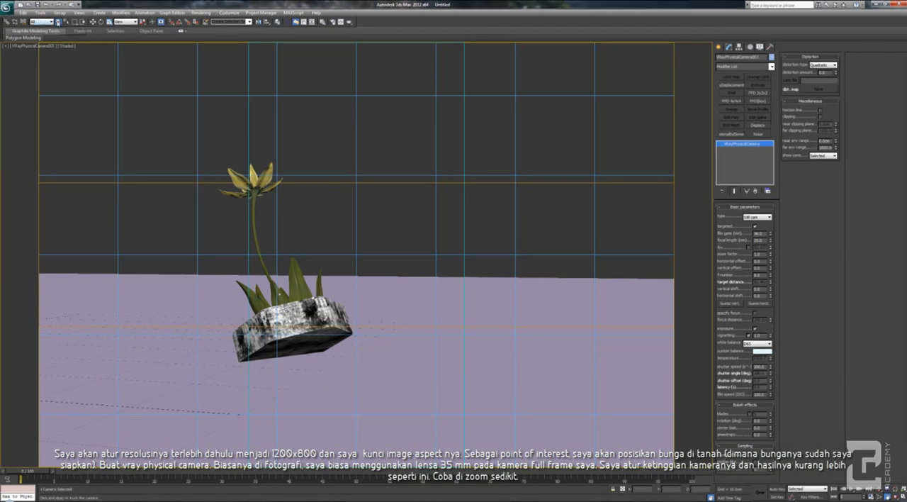
# Truck the VRay camera view slightly so the flower shifts over the first vertical third line
pyautogui.click(332, 228)
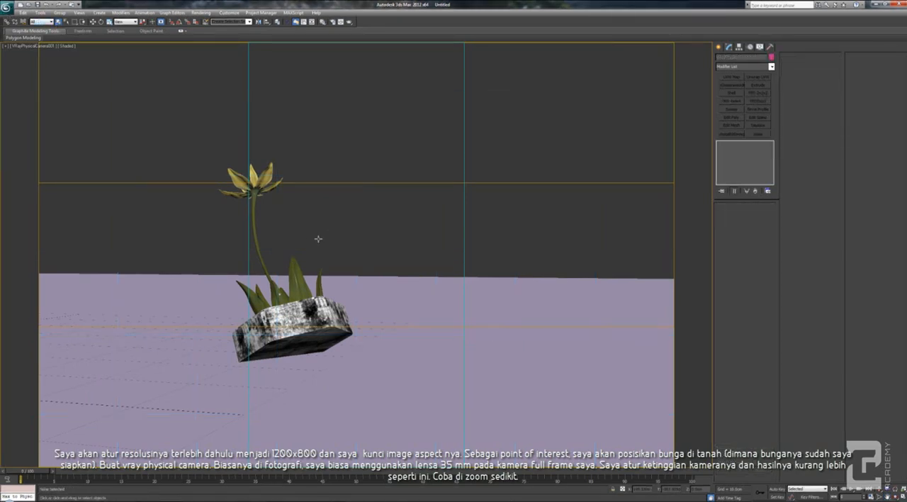
pyautogui.click(887, 497)
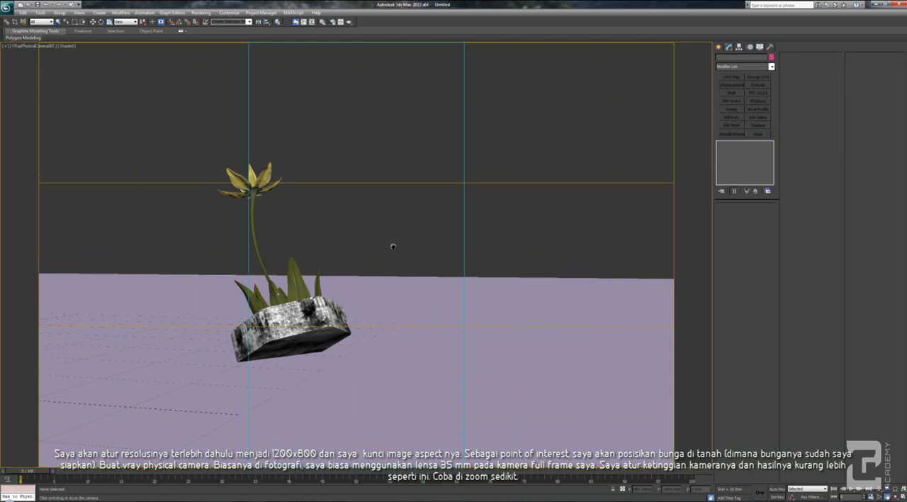
pyautogui.moveTo(391, 247); pyautogui.dragTo(373, 252)
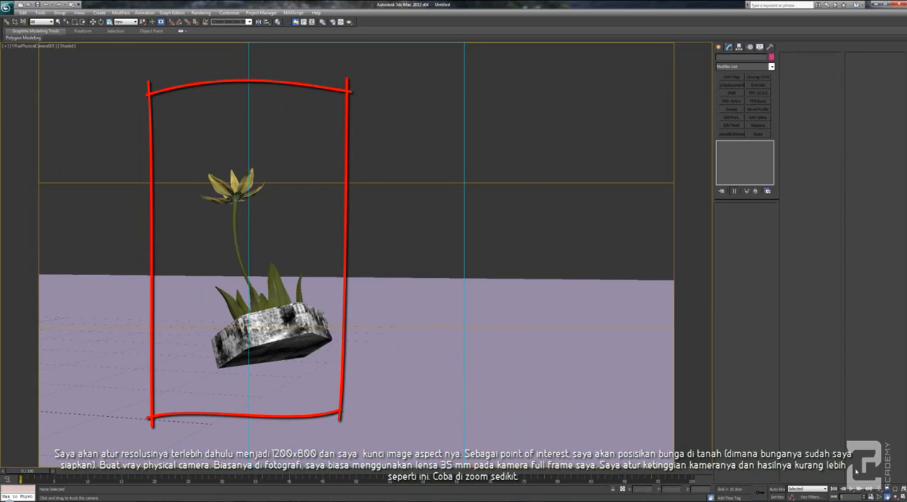
# Show all four viewports and raise the camera vertically in the left view so it looks down on the flower
pyautogui.hotkey('alt', 'w')
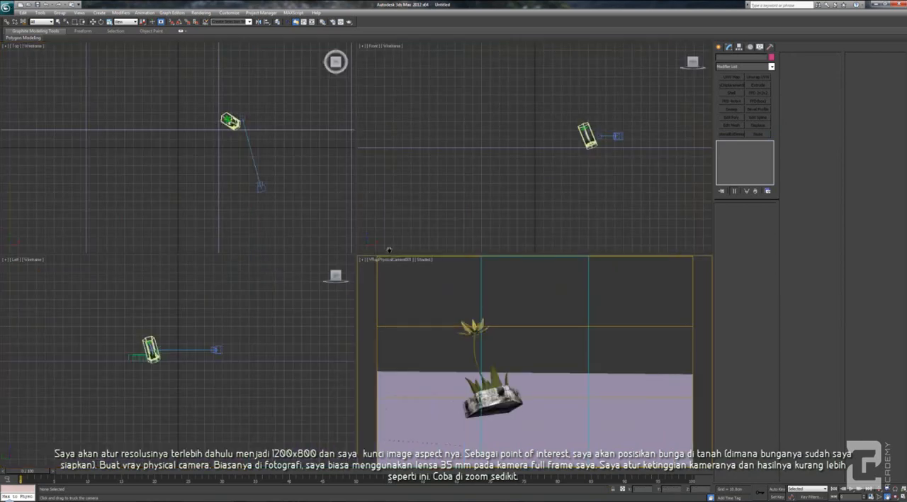
pyautogui.click(245, 316)
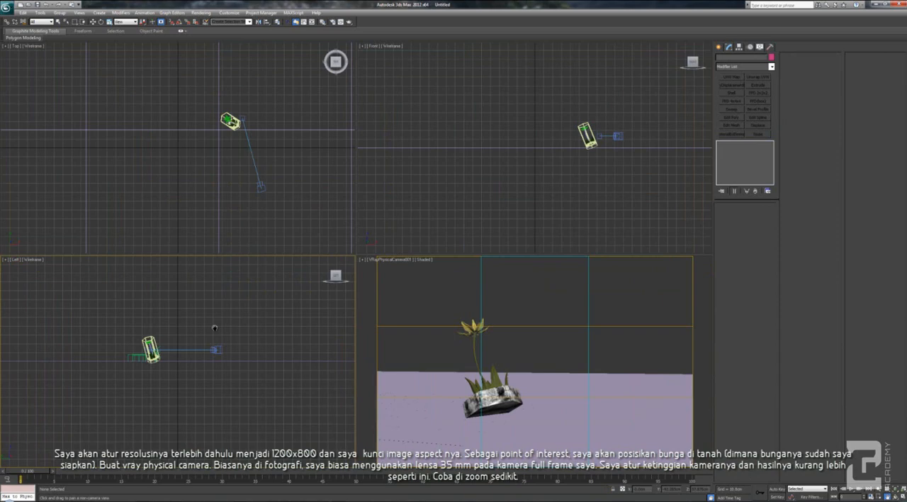
pyautogui.click(58, 22)
pyautogui.click(216, 350)
pyautogui.press('w')
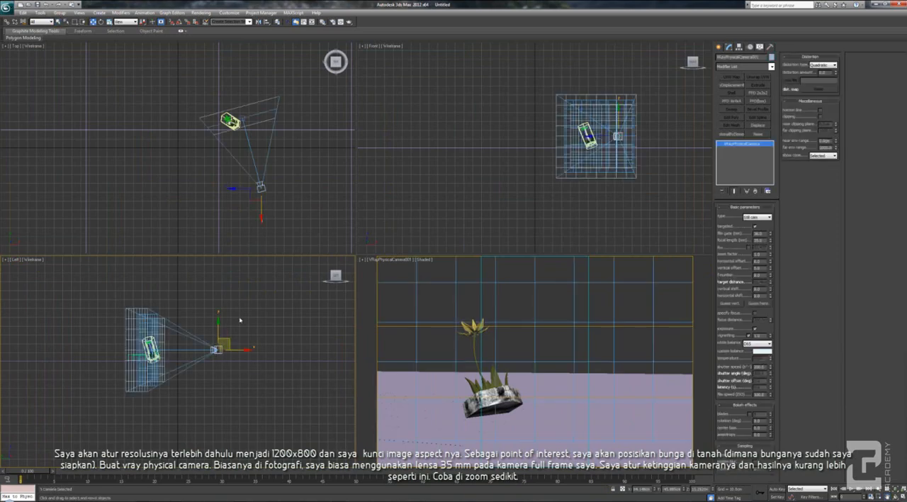
pyautogui.moveTo(218, 327); pyautogui.dragTo(218, 281)
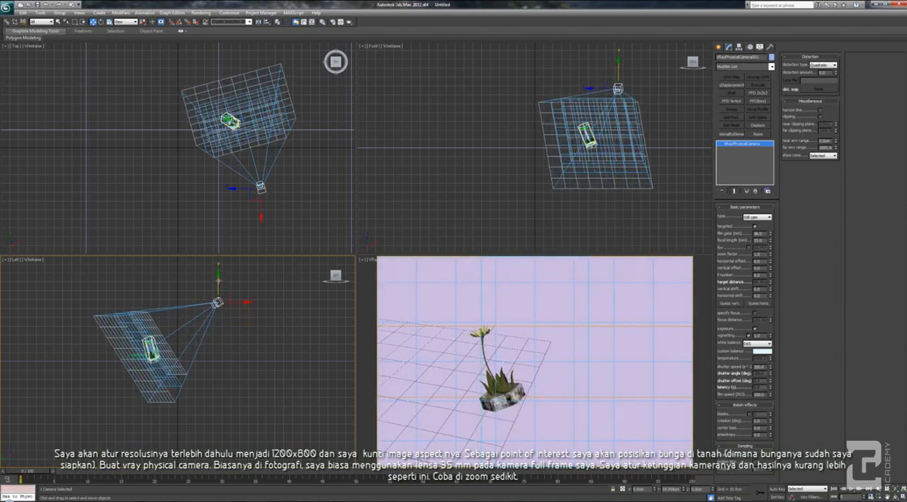
# Switch the left view to a top view and move the VRay camera closer to the flower
pyautogui.rightClick(488, 361)
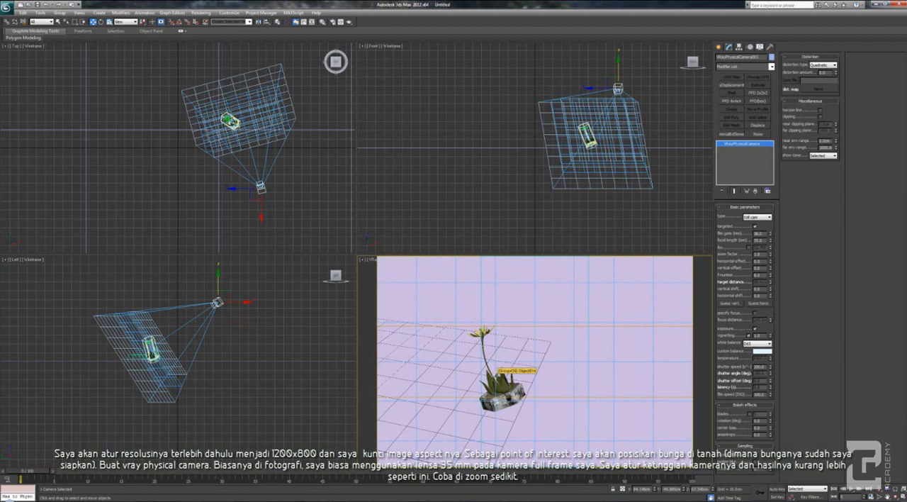
pyautogui.rightClick(222, 333)
pyautogui.press('t')
pyautogui.hotkey('ctrl', 'shift', 'z')
pyautogui.scroll(-5, 221, 338)
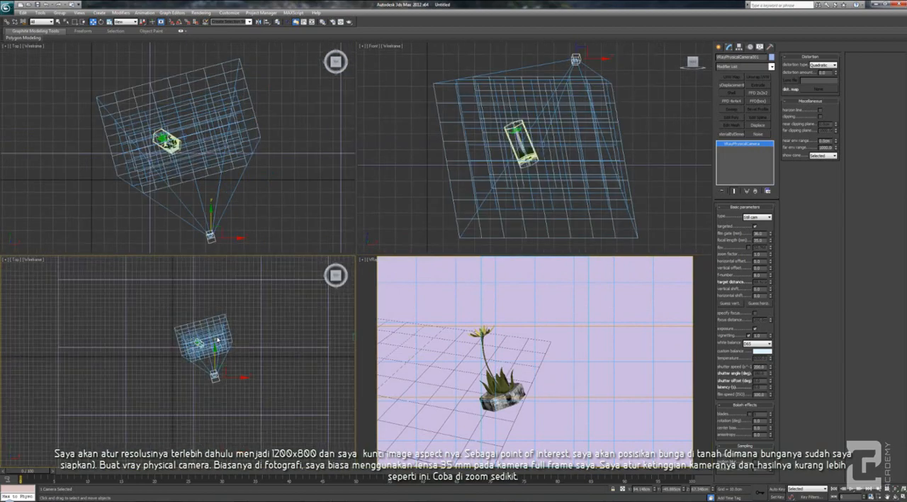
pyautogui.scroll(5, 210, 387)
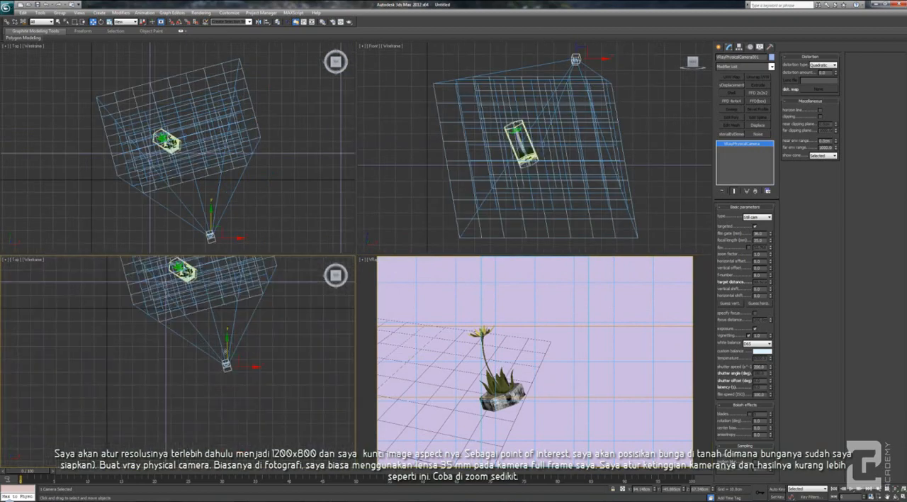
pyautogui.moveTo(239, 361); pyautogui.dragTo(239, 327)
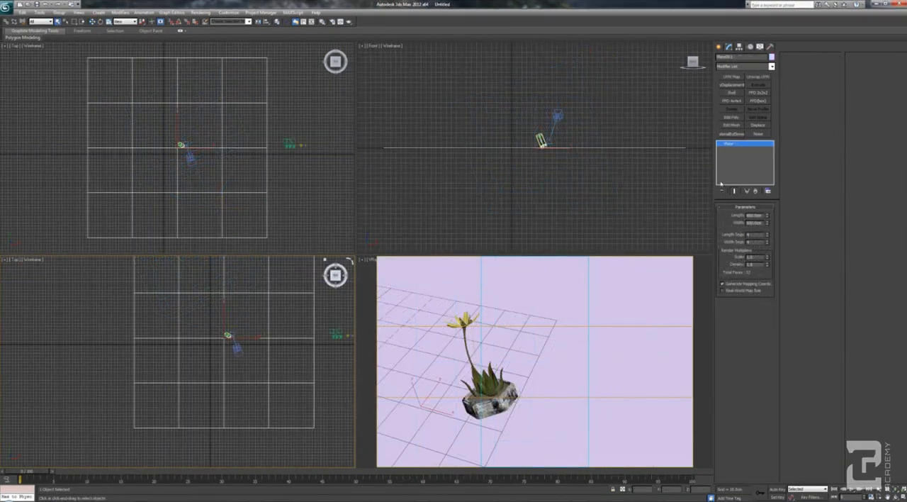
# Set the ground plane's length and width segments to 50 each
pyautogui.moveTo(768, 237); pyautogui.dragTo(759, 8)
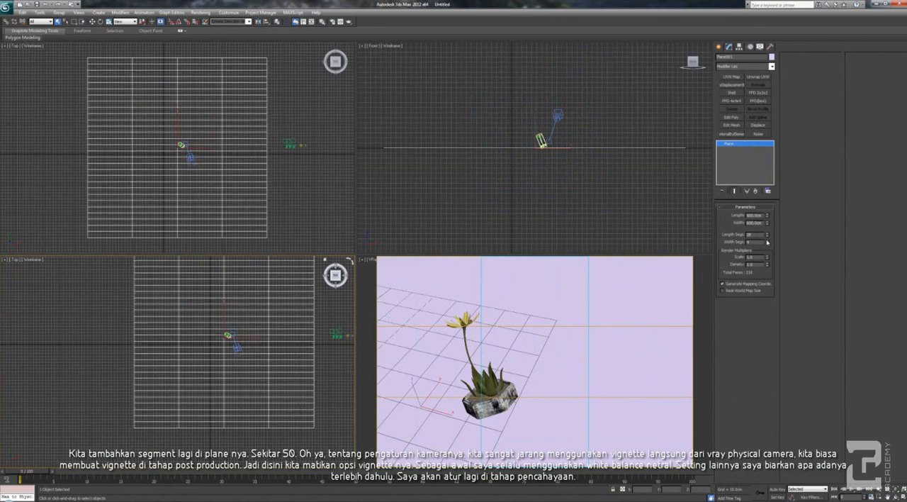
pyautogui.moveTo(768, 236)
pyautogui.mouseDown()
pyautogui.moveTo(765, 191)
pyautogui.moveTo(763, 252)
pyautogui.mouseUp()
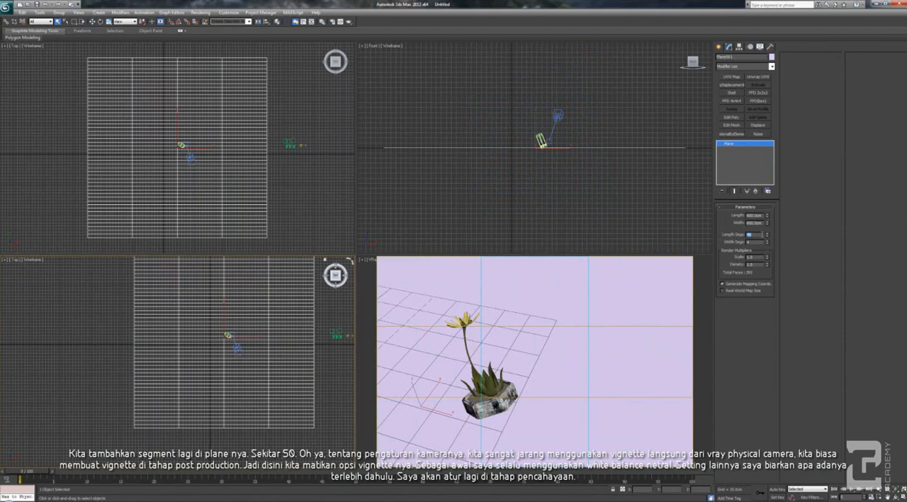
pyautogui.press('Tab')
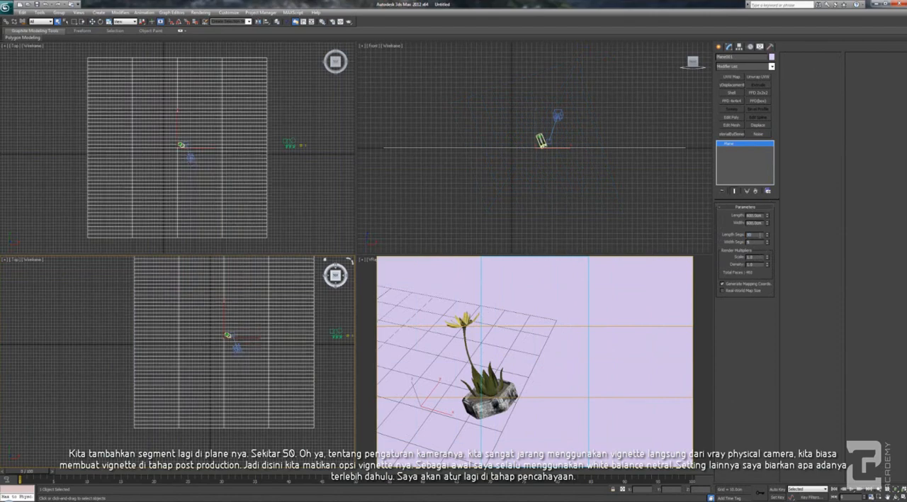
pyautogui.write('50')
pyautogui.press('Return')
# Select the VRay camera, turn its vignetting off and set the white balance to Neutral
pyautogui.rightClick(512, 379)
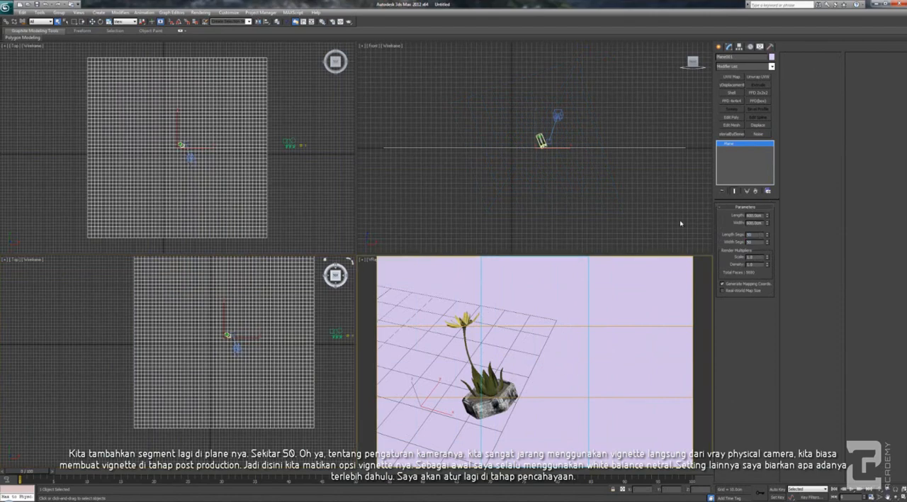
pyautogui.click(372, 261)
pyautogui.click(397, 377)
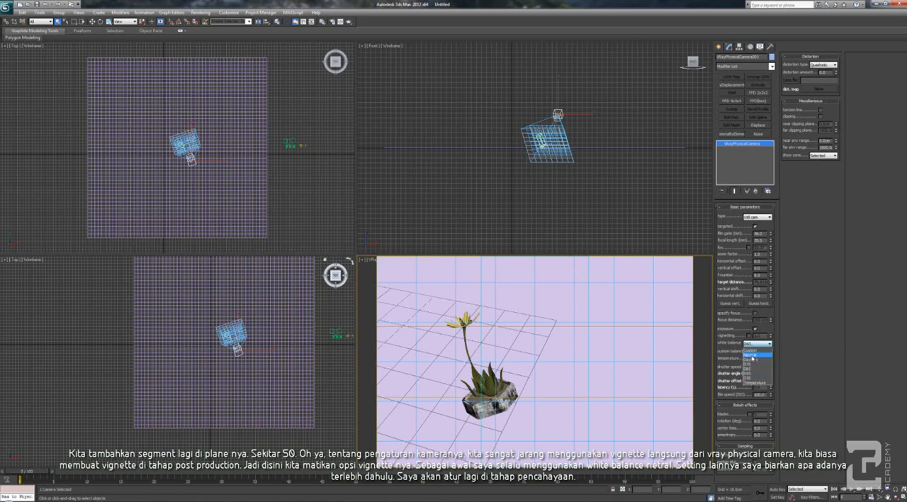
pyautogui.click(752, 356)
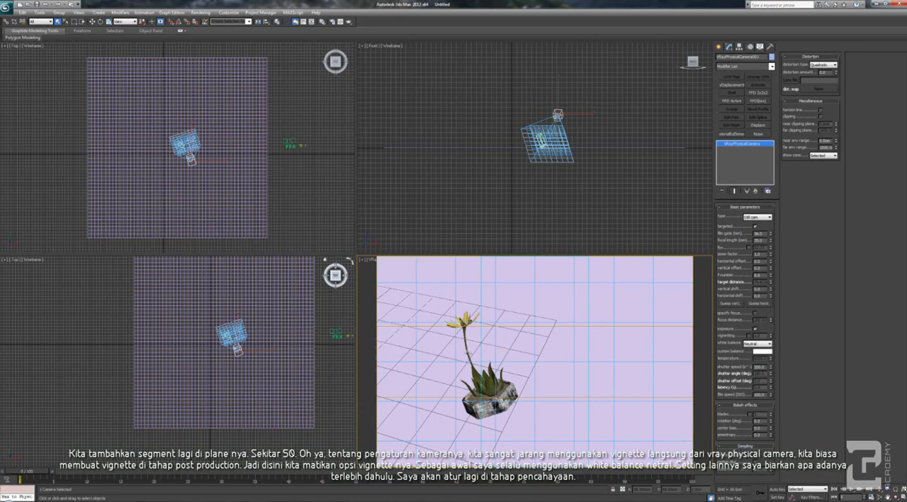
# Select the ground plane and apply an Edit Poly modifier to it
pyautogui.click(109, 331)
pyautogui.scroll(4, 258, 380)
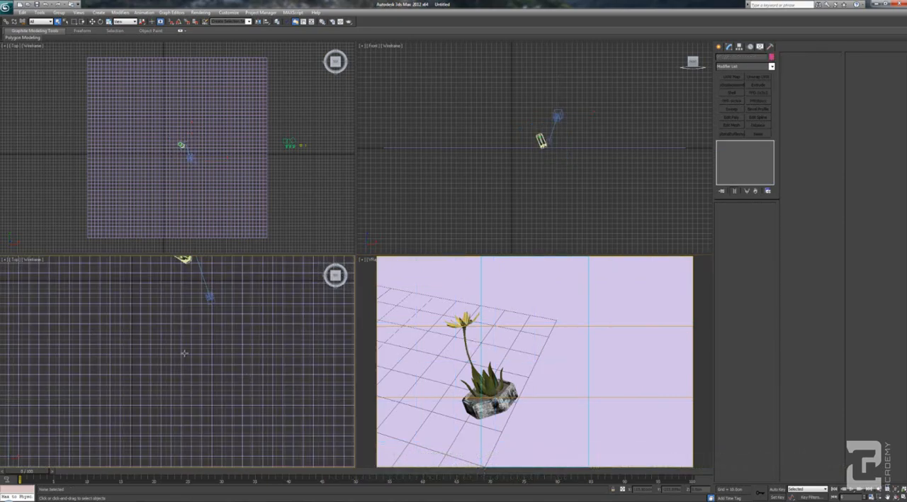
pyautogui.scroll(-1, 182, 351)
pyautogui.click(152, 329)
pyautogui.scroll(-3, 152, 330)
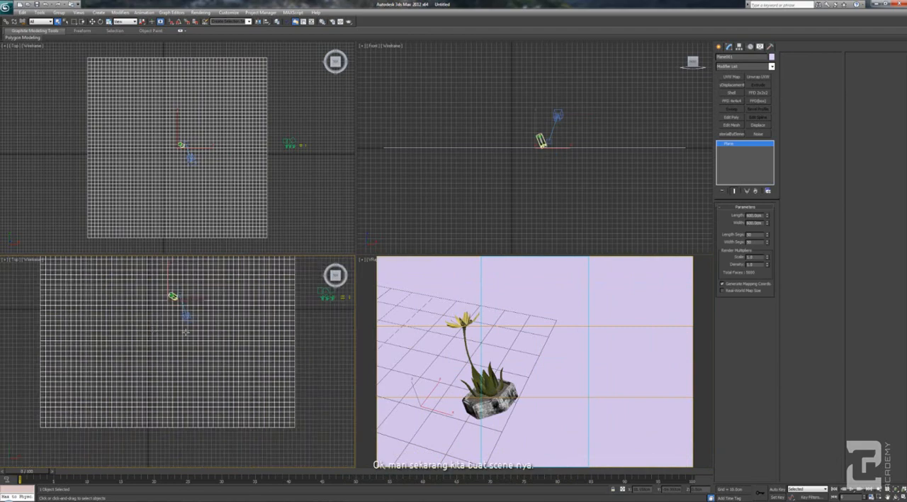
pyautogui.rightClick(481, 403)
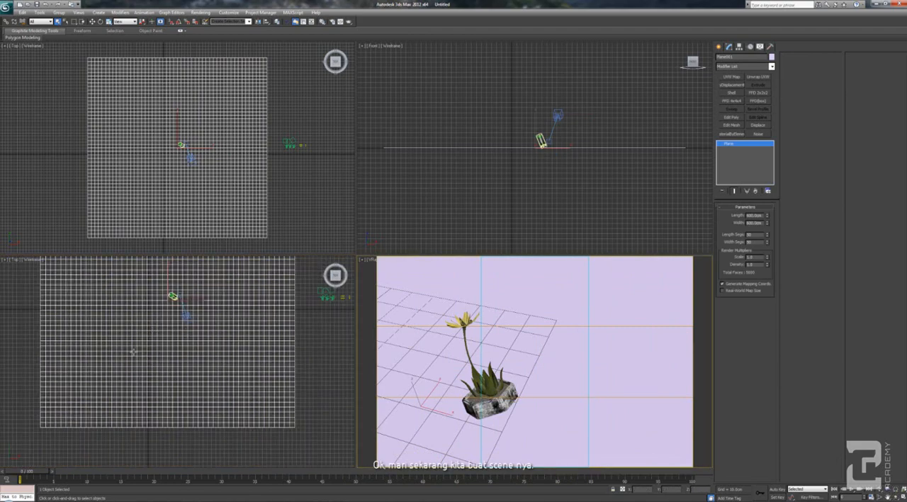
pyautogui.scroll(2, 152, 312)
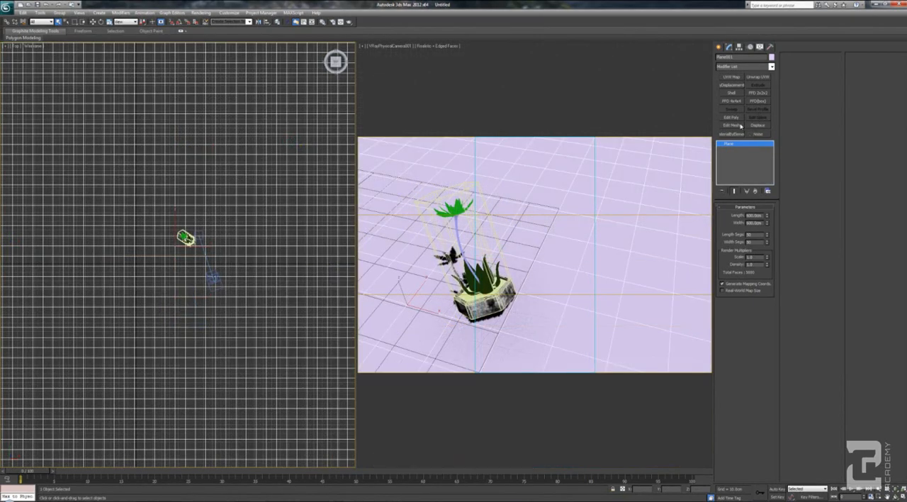
pyautogui.click(740, 119)
# Select a large rectangular block of the plane's polygons around the flower and camera in the top view
pyautogui.click(754, 263)
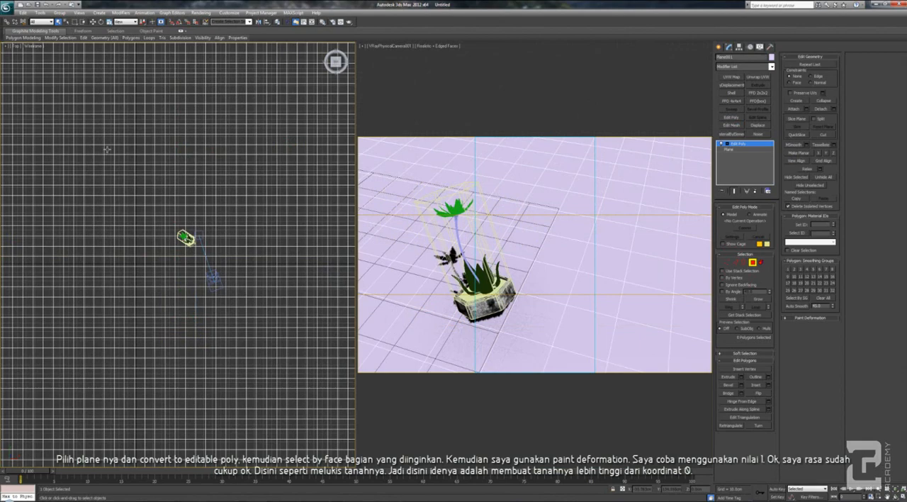
pyautogui.moveTo(107, 149); pyautogui.dragTo(282, 349)
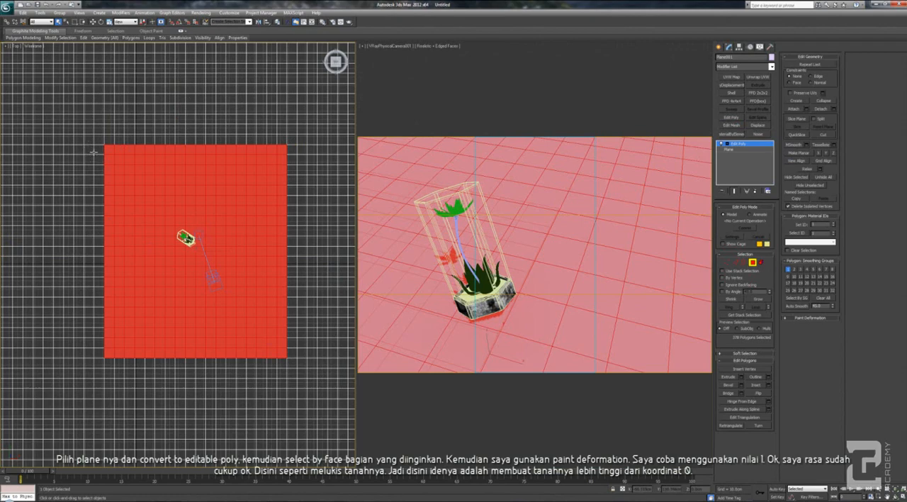
pyautogui.moveTo(89, 148); pyautogui.dragTo(253, 279)
pyautogui.moveTo(288, 342); pyautogui.dragTo(294, 347)
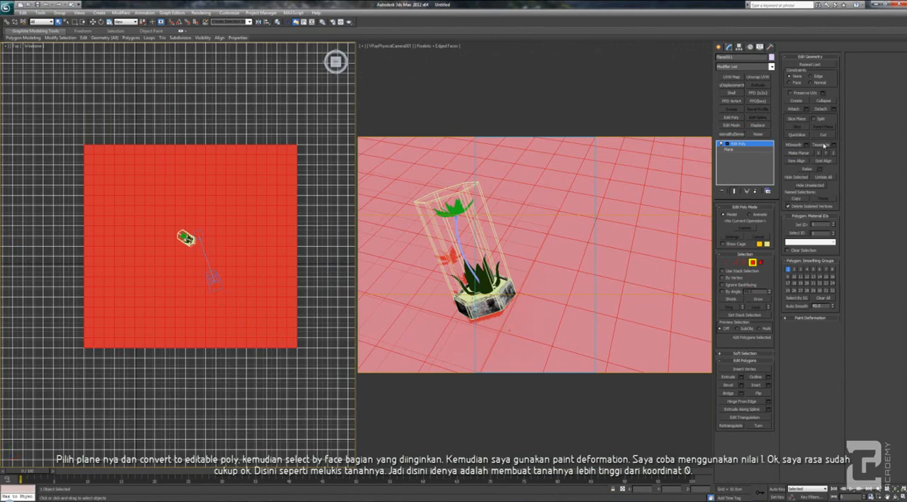
# Tessellate the selected ground polygons four times and convert the plane to an Editable Poly
pyautogui.click(822, 145)
pyautogui.click(822, 145)
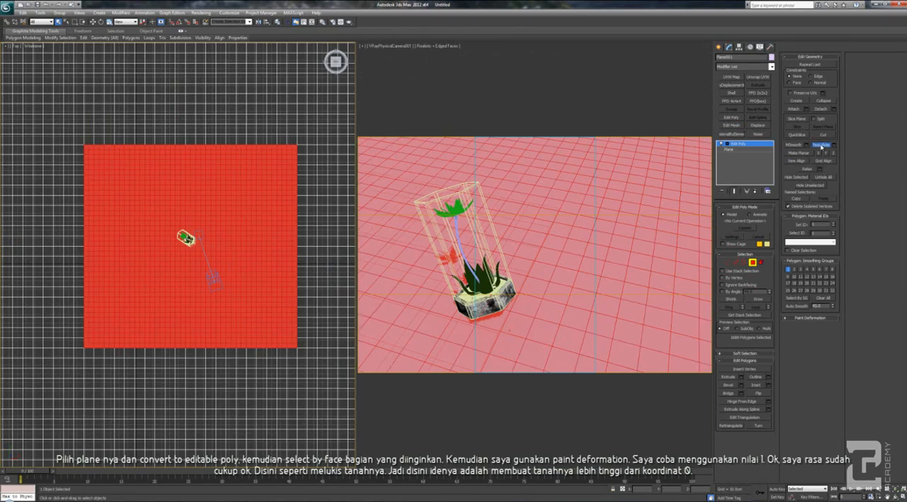
pyautogui.click(822, 145)
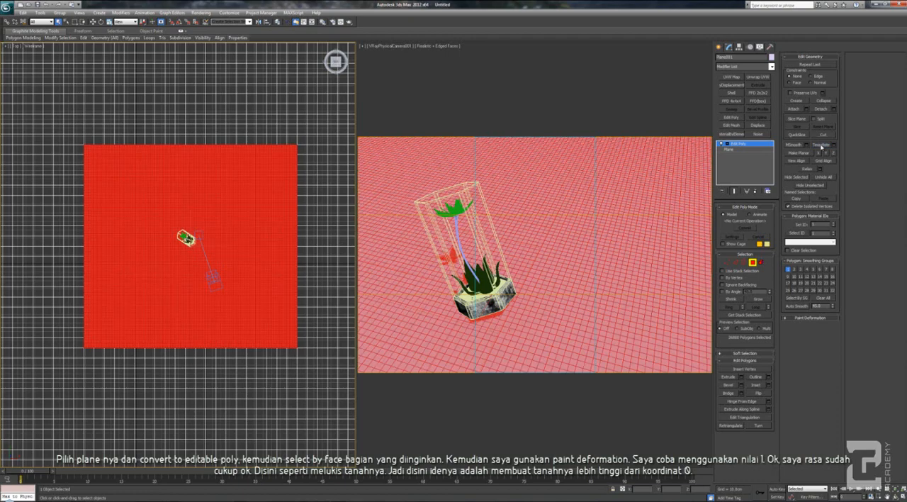
pyautogui.click(821, 145)
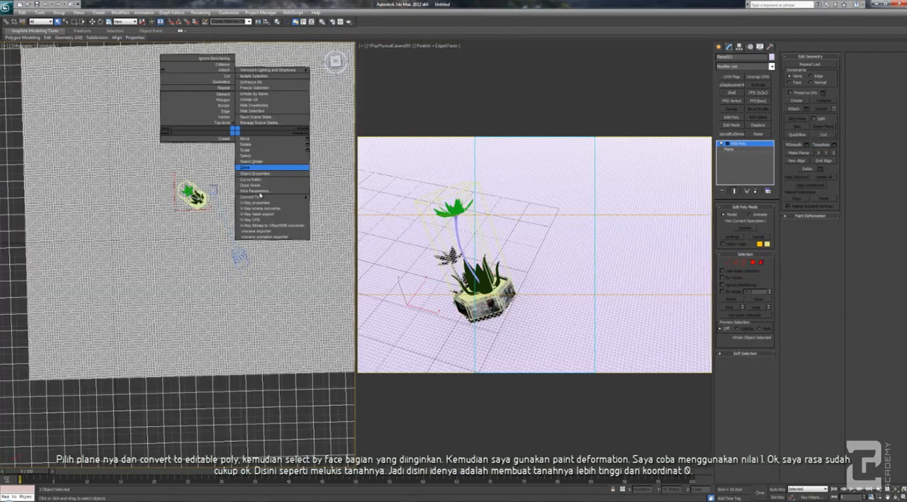
pyautogui.moveTo(269, 197)
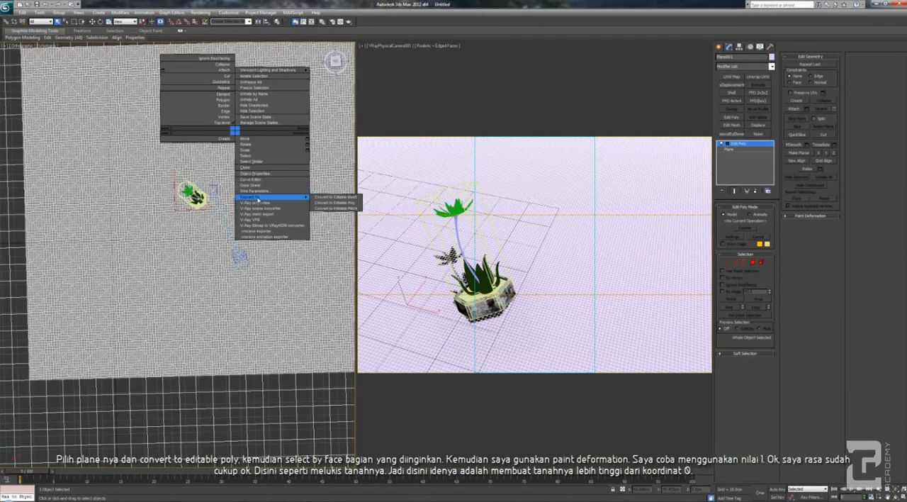
pyautogui.click(334, 204)
# Activate the Push/Pull brush of Paint Deformation on the ground plane with a push/pull value of 1
pyautogui.scroll(2, 251, 263)
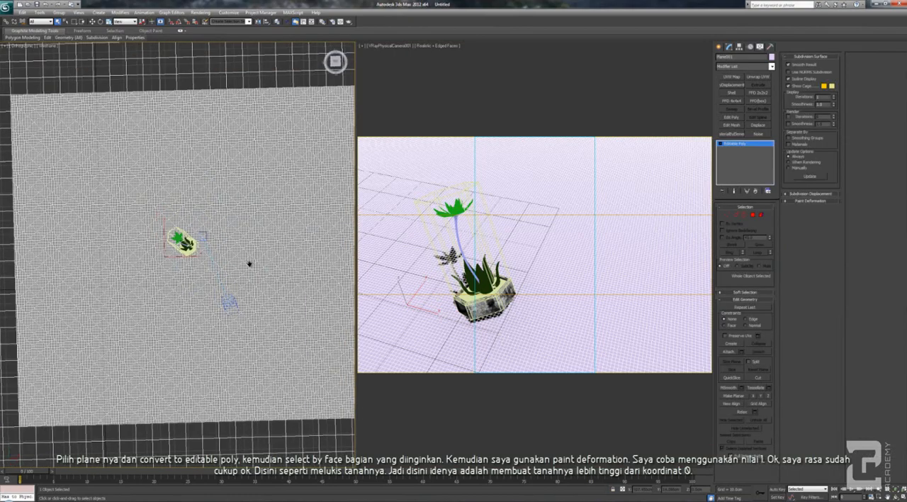
pyautogui.scroll(-6, 222, 267)
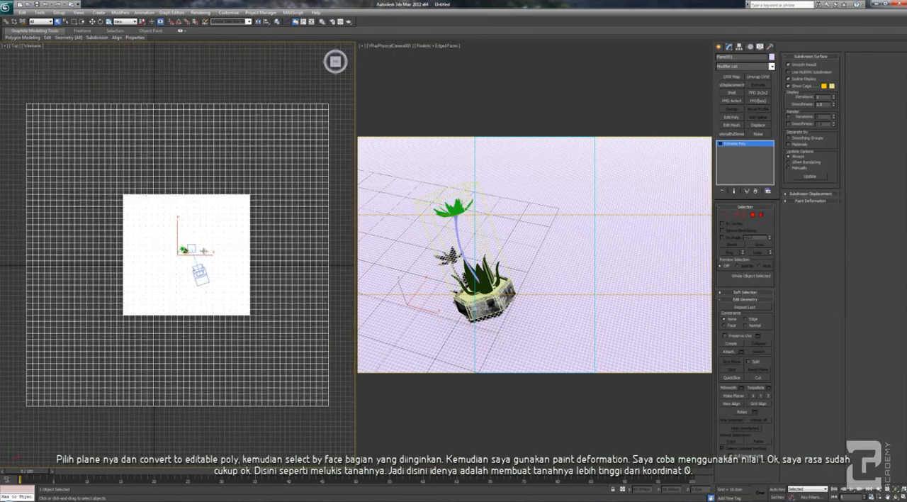
pyautogui.scroll(1, 204, 251)
pyautogui.moveTo(191, 273)
pyautogui.keyDown('alt'); pyautogui.mouseDown(button='middle')
pyautogui.moveTo(180, 258)
pyautogui.moveTo(230, 270)
pyautogui.moveTo(166, 241)
pyautogui.moveTo(176, 218)
pyautogui.moveTo(193, 266)
pyautogui.mouseUp(button='middle'); pyautogui.keyUp('alt')
pyautogui.scroll(5, 180, 258)
pyautogui.click(810, 201)
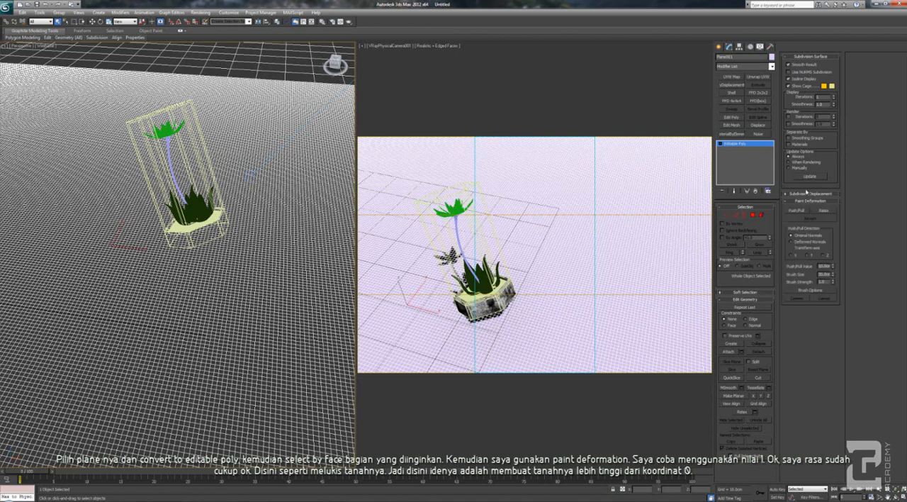
pyautogui.click(795, 211)
pyautogui.scroll(2, 241, 305)
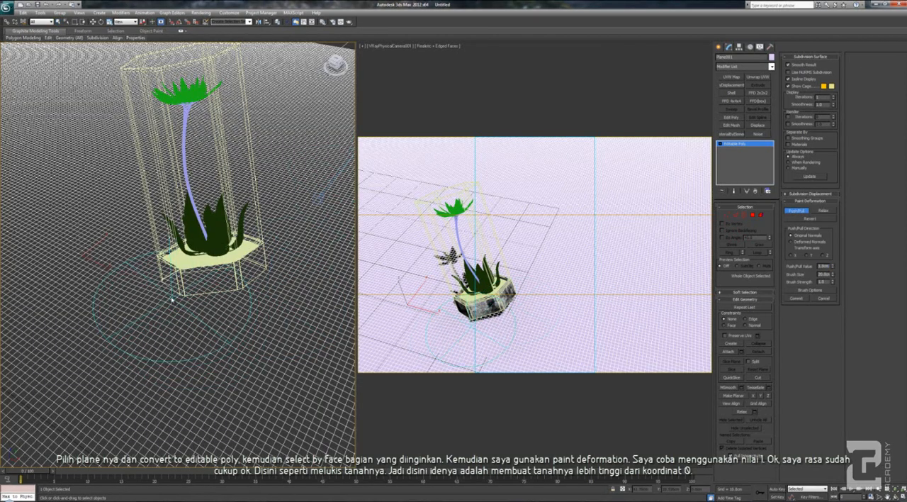
# Paint a raised mound on the ground along the front base of the flower pot, undoing the misplaced strokes
pyautogui.keyDown('alt'); pyautogui.moveTo(171, 307); pyautogui.dragTo(198, 276, button='middle'); pyautogui.keyUp('alt')
pyautogui.moveTo(197, 286)
pyautogui.mouseDown()
pyautogui.moveTo(243, 276)
pyautogui.moveTo(250, 285)
pyautogui.mouseUp()
pyautogui.moveTo(250, 286)
pyautogui.keyDown('alt'); pyautogui.mouseDown(button='middle')
pyautogui.moveTo(245, 330)
pyautogui.moveTo(223, 344)
pyautogui.mouseUp(button='middle'); pyautogui.keyUp('alt')
pyautogui.hotkey('ctrl', 'z')
pyautogui.hotkey('ctrl', 'z')
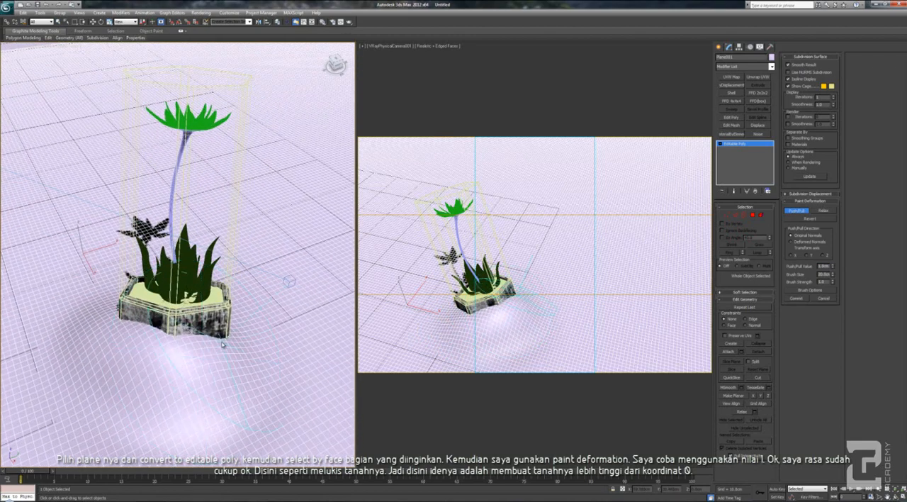
pyautogui.hotkey('ctrl', 'z')
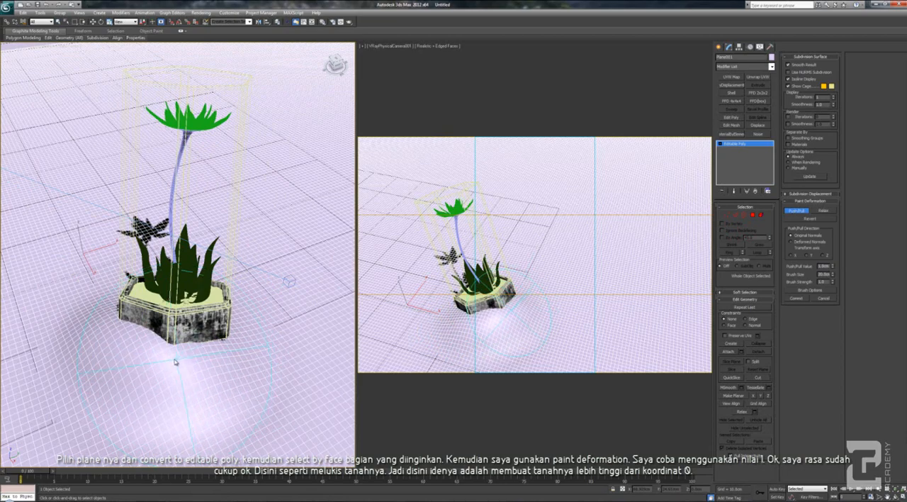
pyautogui.moveTo(238, 337)
pyautogui.keyDown('alt'); pyautogui.mouseDown(button='middle')
pyautogui.moveTo(206, 373)
pyautogui.moveTo(131, 255)
pyautogui.mouseUp(button='middle'); pyautogui.keyUp('alt')
pyautogui.scroll(2, 156, 284)
pyautogui.moveTo(131, 254); pyautogui.dragTo(144, 255)
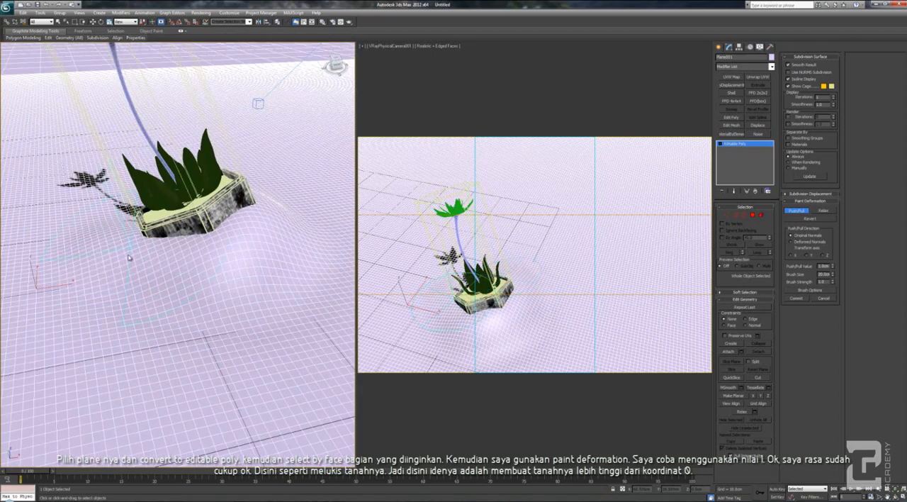
pyautogui.moveTo(127, 263)
pyautogui.keyDown('alt'); pyautogui.mouseDown(button='middle')
pyautogui.moveTo(190, 316)
pyautogui.moveTo(152, 324)
pyautogui.moveTo(151, 314)
pyautogui.mouseUp(button='middle'); pyautogui.keyUp('alt')
pyautogui.scroll(-3, 194, 318)
# Reduce the brush size and raise a curved bump in the ground beside the pot, next to the drooping flower
pyautogui.moveTo(833, 277); pyautogui.dragTo(834, 294)
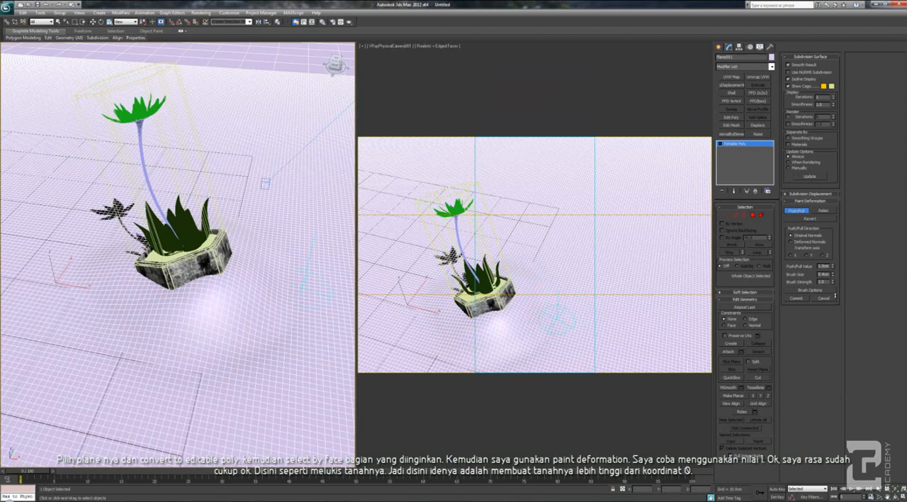
pyautogui.moveTo(835, 293); pyautogui.dragTo(835, 288)
pyautogui.moveTo(104, 283); pyautogui.dragTo(163, 291, button='middle')
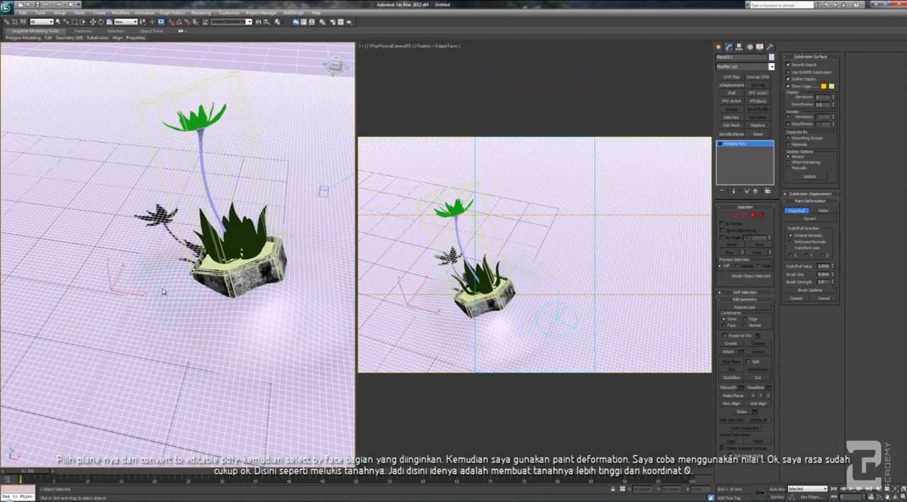
pyautogui.moveTo(137, 271); pyautogui.dragTo(117, 267)
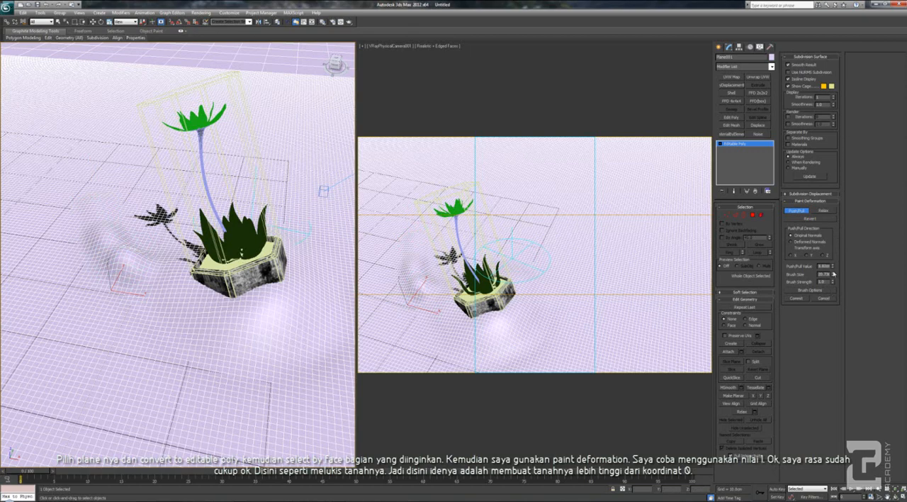
pyautogui.moveTo(832, 274)
pyautogui.mouseDown()
pyautogui.moveTo(832, 261)
pyautogui.moveTo(831, 272)
pyautogui.mouseUp()
pyautogui.click(54, 245)
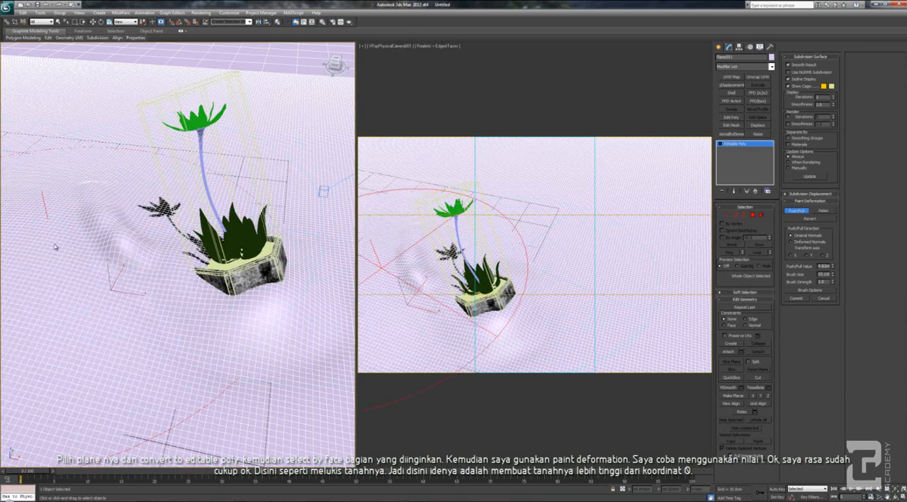
pyautogui.keyDown('alt'); pyautogui.moveTo(61, 265); pyautogui.dragTo(123, 251, button='middle'); pyautogui.keyUp('alt')
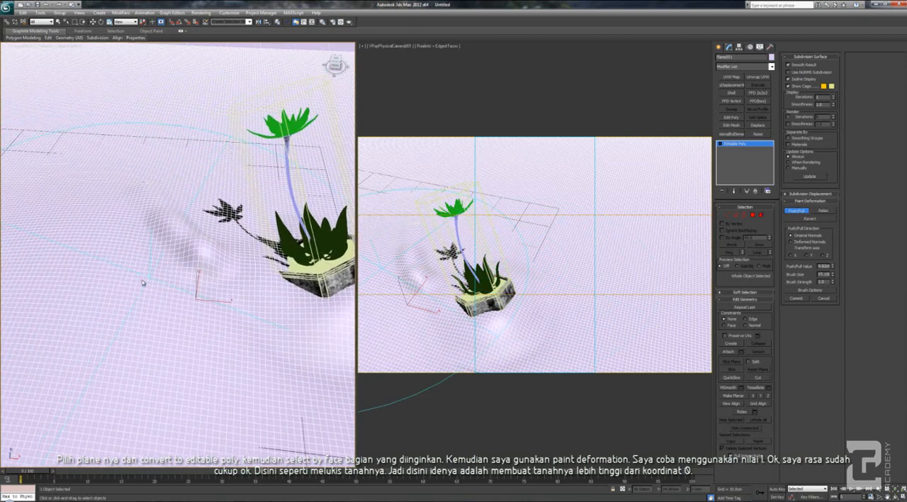
pyautogui.moveTo(141, 207); pyautogui.dragTo(184, 129)
pyautogui.moveTo(176, 183); pyautogui.dragTo(15, 244, button='middle')
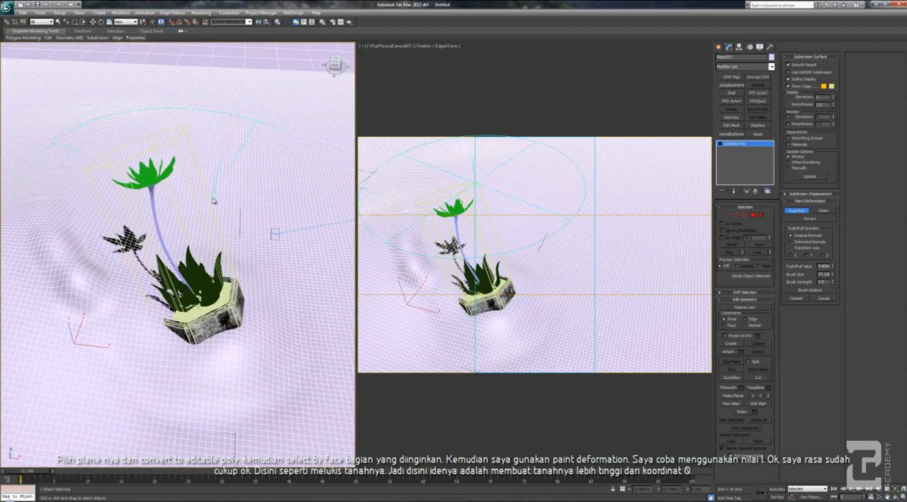
pyautogui.moveTo(257, 232); pyautogui.dragTo(229, 256, button='middle')
pyautogui.moveTo(190, 208)
pyautogui.mouseDown()
pyautogui.moveTo(239, 250)
pyautogui.moveTo(250, 286)
pyautogui.mouseUp()
pyautogui.hotkey('ctrl', 'z')
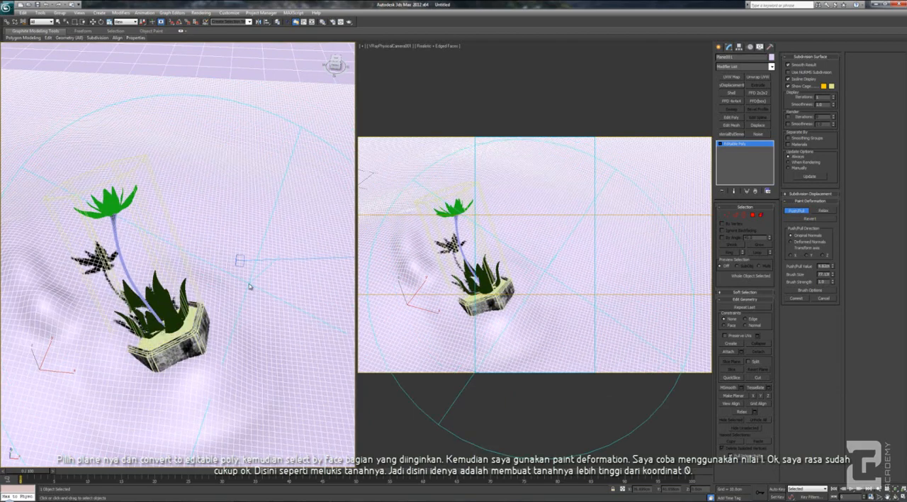
pyautogui.hotkey('ctrl', 'z')
pyautogui.hotkey('ctrl', 'z')
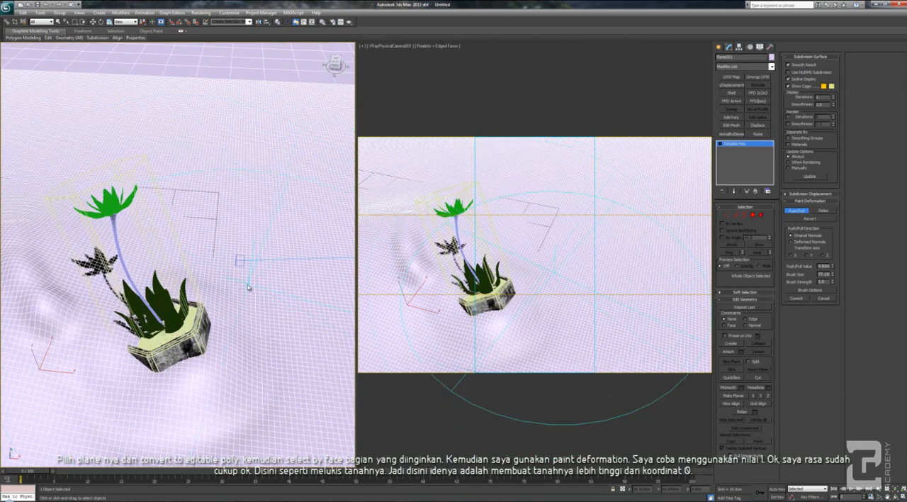
pyautogui.hotkey('ctrl', 'z')
pyautogui.hotkey('ctrl', 'z')
pyautogui.hotkey('ctrl', 'z')
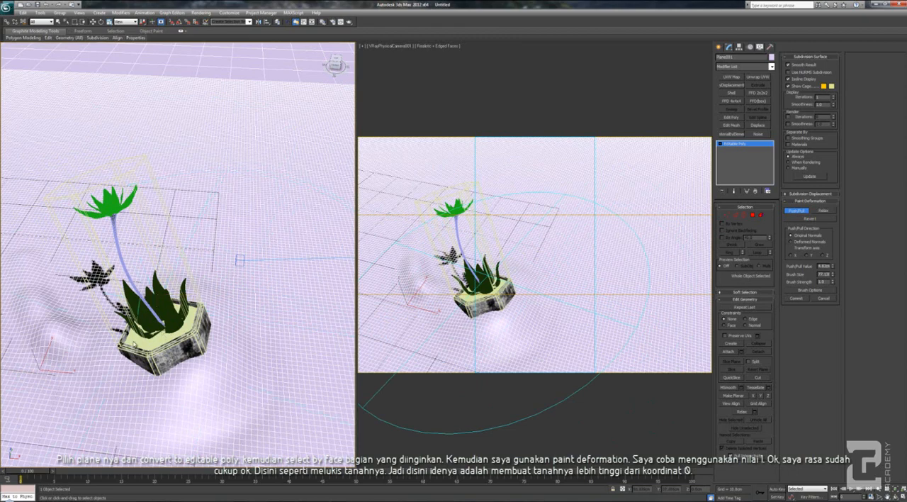
# Shrink the oversized brush and raise a curved ridge in the ground around and behind the flower
pyautogui.moveTo(833, 275); pyautogui.dragTo(835, 296)
pyautogui.moveTo(62, 297); pyautogui.dragTo(144, 303, button='middle')
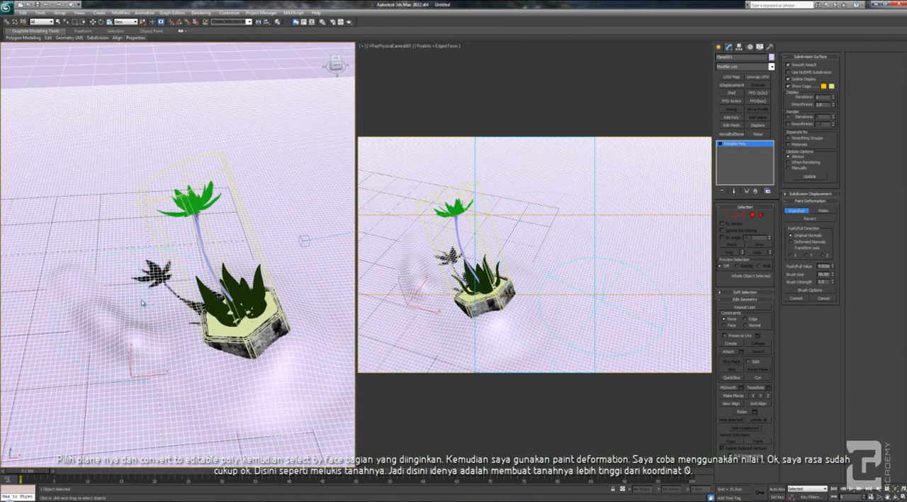
pyautogui.moveTo(104, 278); pyautogui.dragTo(113, 243)
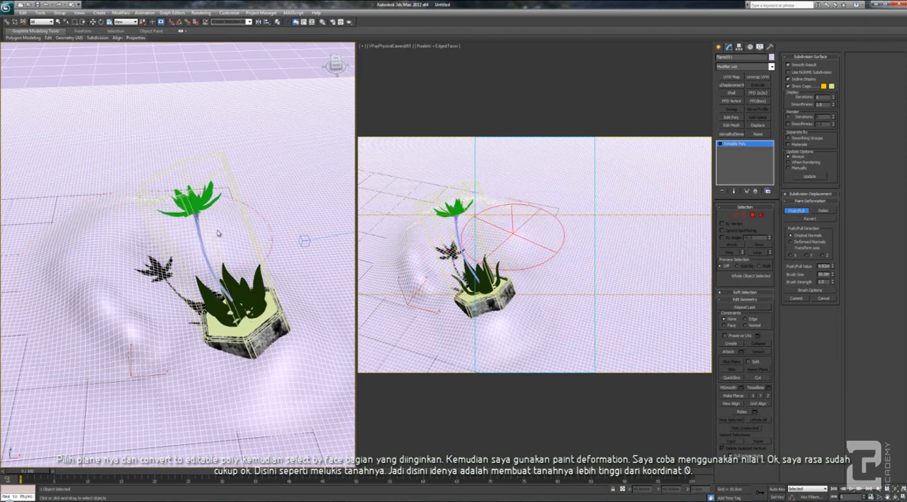
pyautogui.moveTo(290, 260)
pyautogui.mouseDown()
pyautogui.moveTo(269, 190)
pyautogui.moveTo(160, 170)
pyautogui.moveTo(93, 227)
pyautogui.mouseUp()
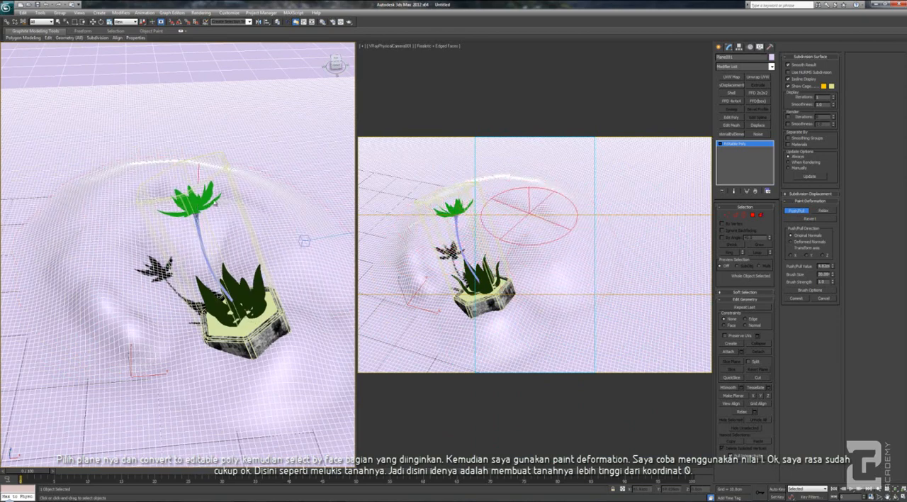
pyautogui.keyDown('alt'); pyautogui.moveTo(104, 267); pyautogui.dragTo(127, 290, button='middle'); pyautogui.keyUp('alt')
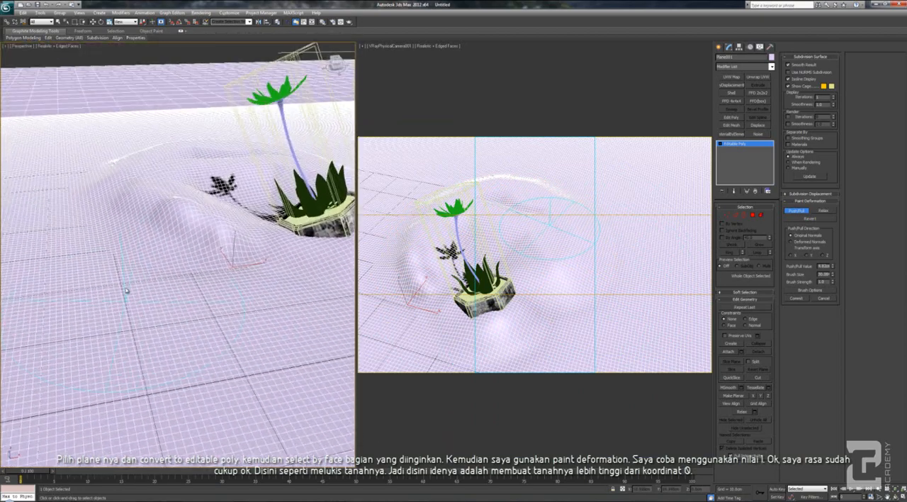
pyautogui.moveTo(187, 245)
pyautogui.keyDown('alt'); pyautogui.mouseDown(button='middle')
pyautogui.moveTo(151, 244)
pyautogui.moveTo(91, 348)
pyautogui.mouseUp(button='middle'); pyautogui.keyUp('alt')
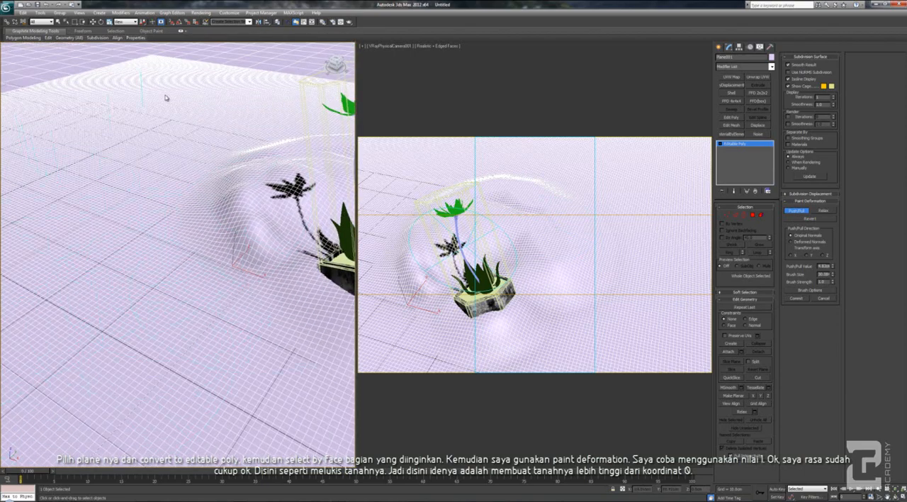
# Examine the sculpted ground around the flower from the front, top and perspective views
pyautogui.keyDown('alt'); pyautogui.moveTo(138, 274); pyautogui.dragTo(156, 259, button='middle'); pyautogui.keyUp('alt')
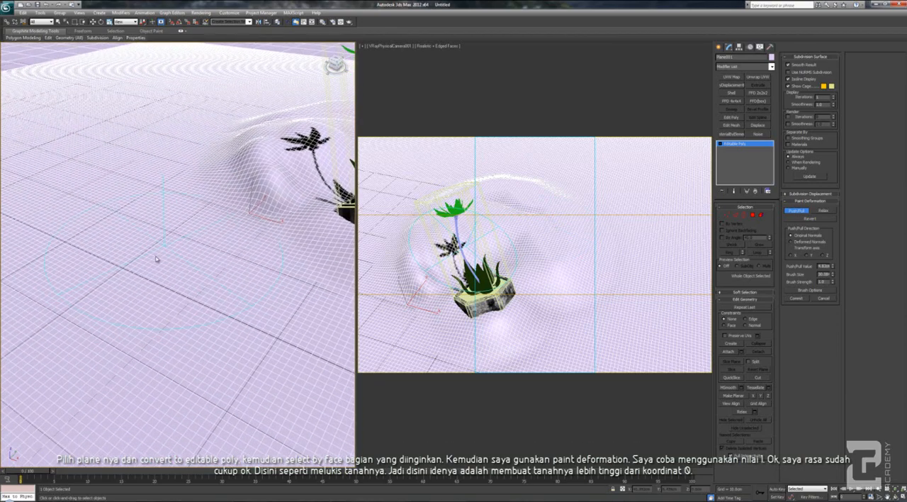
pyautogui.scroll(-8, 212, 258)
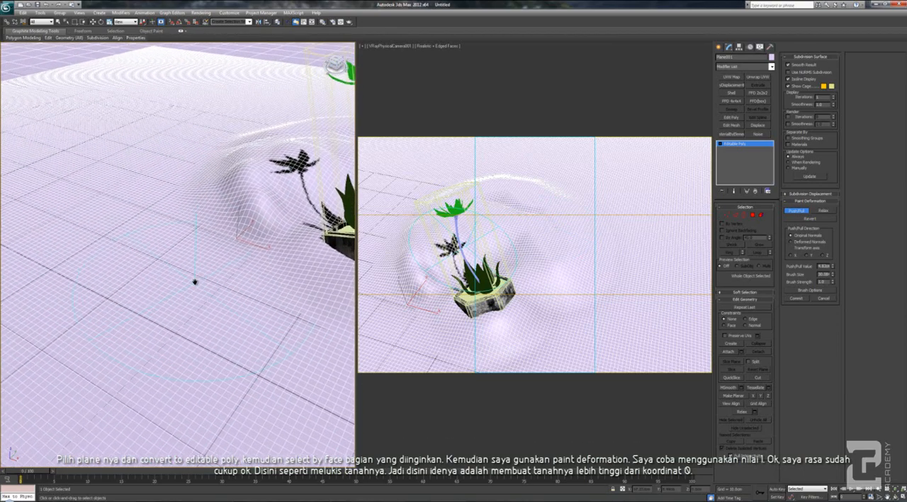
pyautogui.press('f')
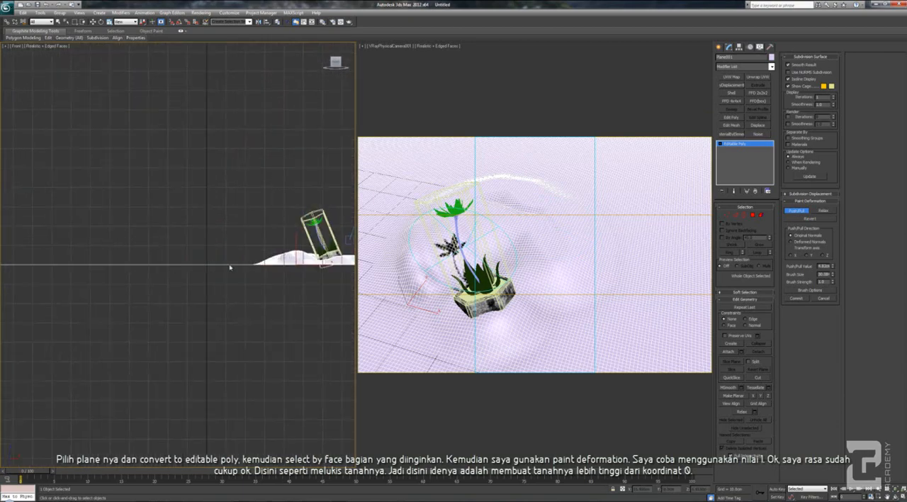
pyautogui.press('t')
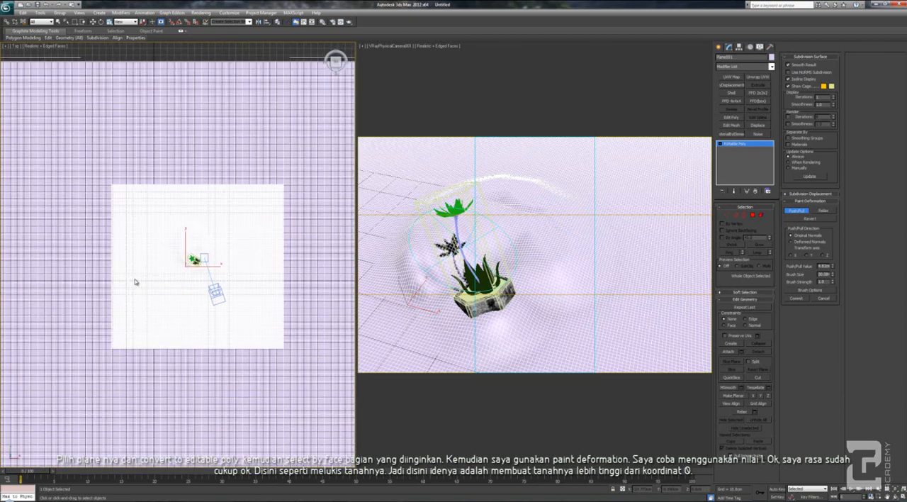
pyautogui.scroll(5, 192, 253)
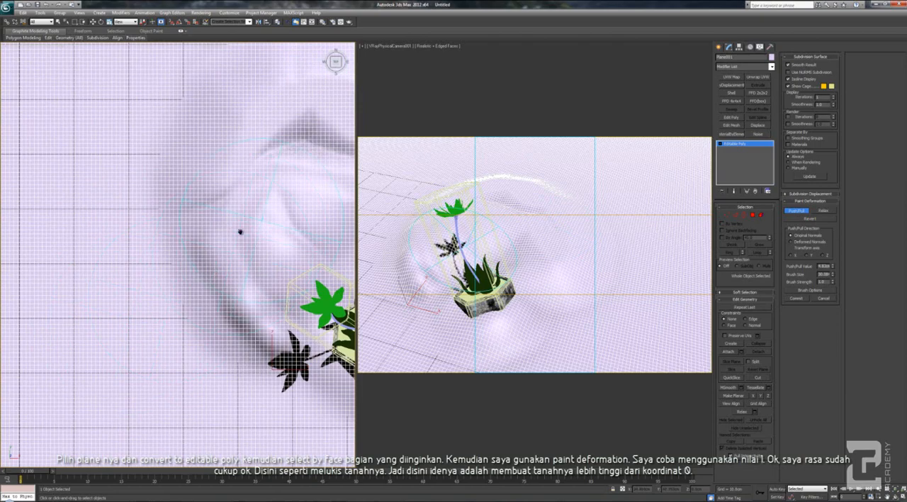
pyautogui.moveTo(240, 232); pyautogui.dragTo(212, 244, button='middle')
pyautogui.scroll(2, 209, 248)
pyautogui.moveTo(164, 275)
pyautogui.keyDown('alt'); pyautogui.mouseDown(button='middle')
pyautogui.moveTo(178, 248)
pyautogui.moveTo(151, 263)
pyautogui.moveTo(139, 296)
pyautogui.moveTo(196, 238)
pyautogui.moveTo(207, 200)
pyautogui.moveTo(181, 239)
pyautogui.moveTo(164, 237)
pyautogui.moveTo(132, 273)
pyautogui.moveTo(135, 305)
pyautogui.moveTo(151, 273)
pyautogui.moveTo(182, 333)
pyautogui.moveTo(199, 333)
pyautogui.mouseUp(button='middle'); pyautogui.keyUp('alt')
pyautogui.scroll(2, 170, 239)
pyautogui.scroll(-3, 132, 273)
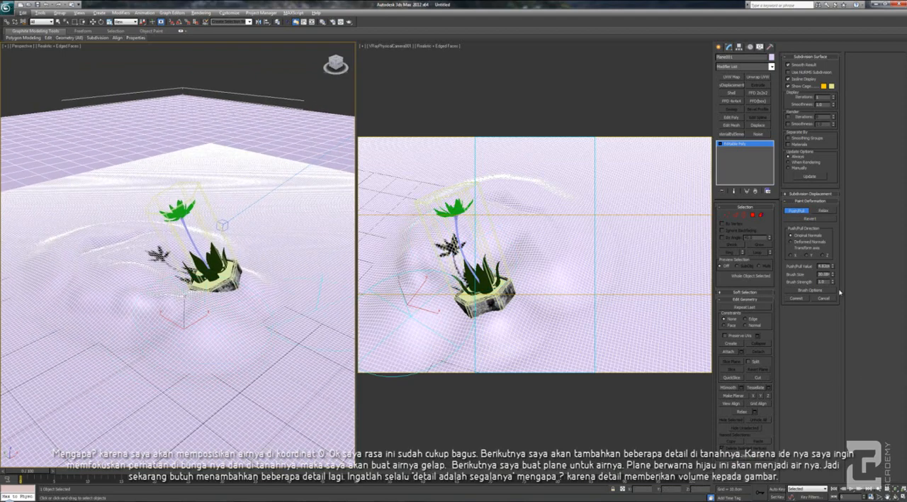
# Lower the push/pull value and paint gentle relief on the ground behind and beside the flower in the camera view
pyautogui.click(833, 267)
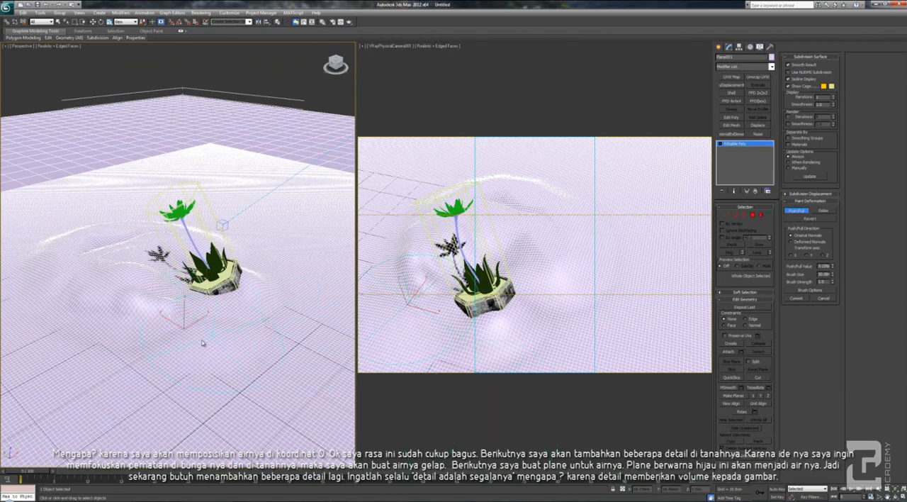
pyautogui.keyDown('alt'); pyautogui.moveTo(202, 343); pyautogui.dragTo(165, 275, button='middle'); pyautogui.keyUp('alt')
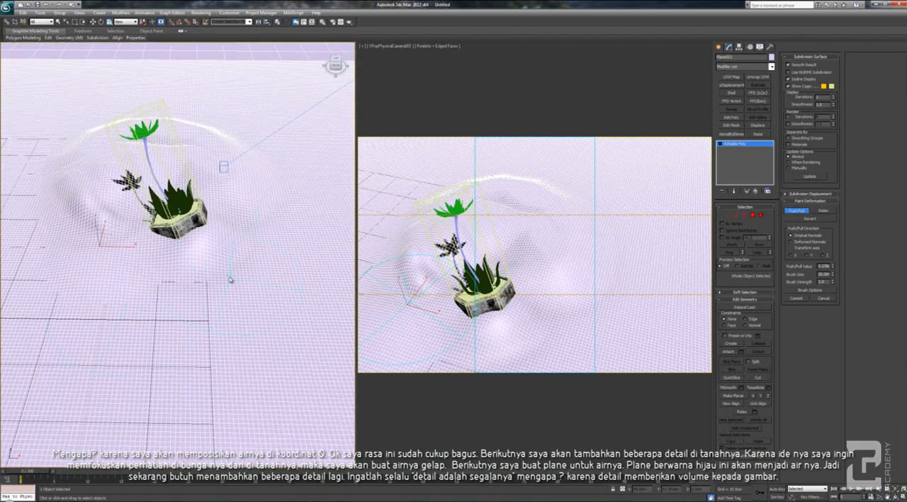
pyautogui.keyDown('alt'); pyautogui.moveTo(205, 323); pyautogui.dragTo(236, 323, button='middle'); pyautogui.keyUp('alt')
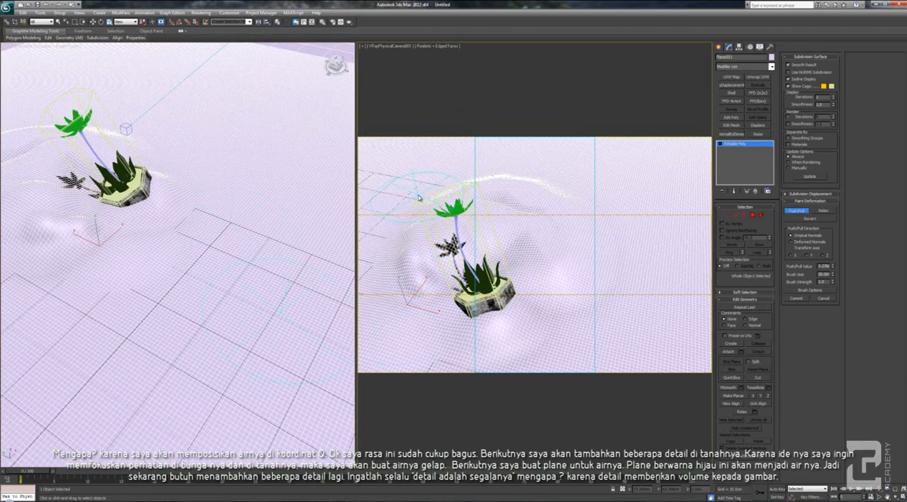
pyautogui.moveTo(421, 201)
pyautogui.mouseDown()
pyautogui.moveTo(557, 210)
pyautogui.moveTo(546, 217)
pyautogui.moveTo(610, 242)
pyautogui.moveTo(594, 253)
pyautogui.mouseUp()
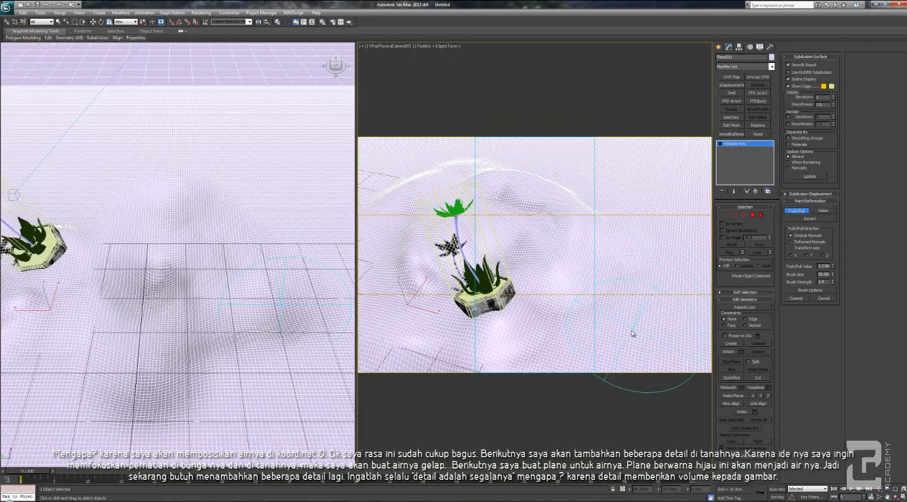
pyautogui.moveTo(633, 333)
pyautogui.mouseDown()
pyautogui.moveTo(663, 284)
pyautogui.moveTo(695, 174)
pyautogui.moveTo(674, 308)
pyautogui.mouseUp()
# Hide the edged faces in the camera view and sculpt soft undulations into the ground on the flower's open side
pyautogui.press('F4')
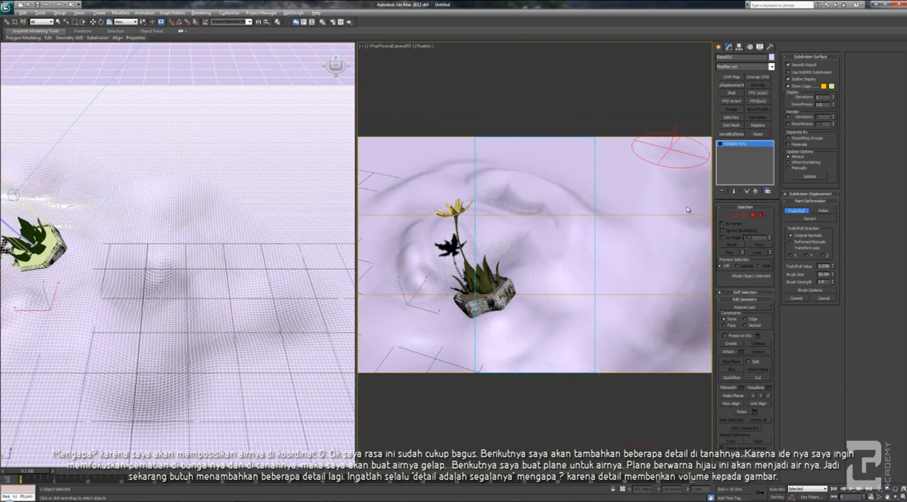
pyautogui.moveTo(688, 209)
pyautogui.mouseDown()
pyautogui.moveTo(697, 259)
pyautogui.moveTo(691, 324)
pyautogui.moveTo(653, 381)
pyautogui.moveTo(612, 412)
pyautogui.mouseUp()
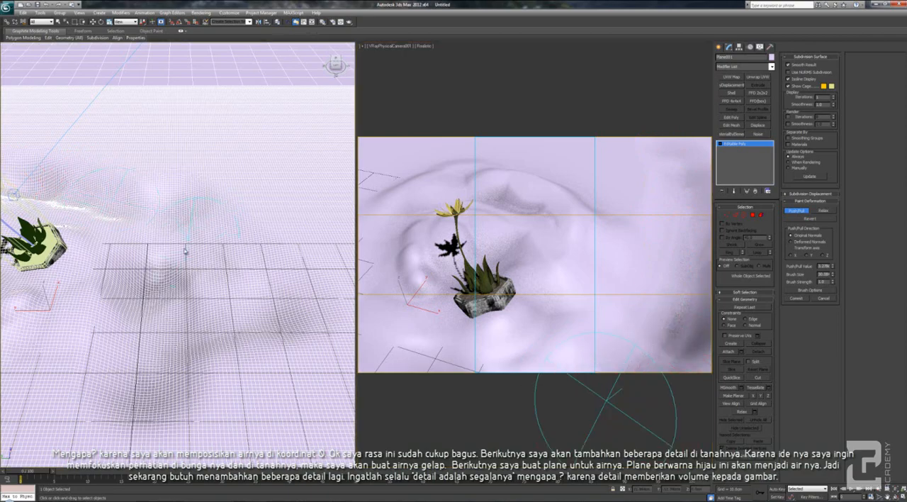
pyautogui.keyDown('alt'); pyautogui.moveTo(169, 283); pyautogui.dragTo(101, 282, button='middle'); pyautogui.keyUp('alt')
pyautogui.keyDown('alt'); pyautogui.moveTo(202, 246); pyautogui.dragTo(123, 289, button='middle'); pyautogui.keyUp('alt')
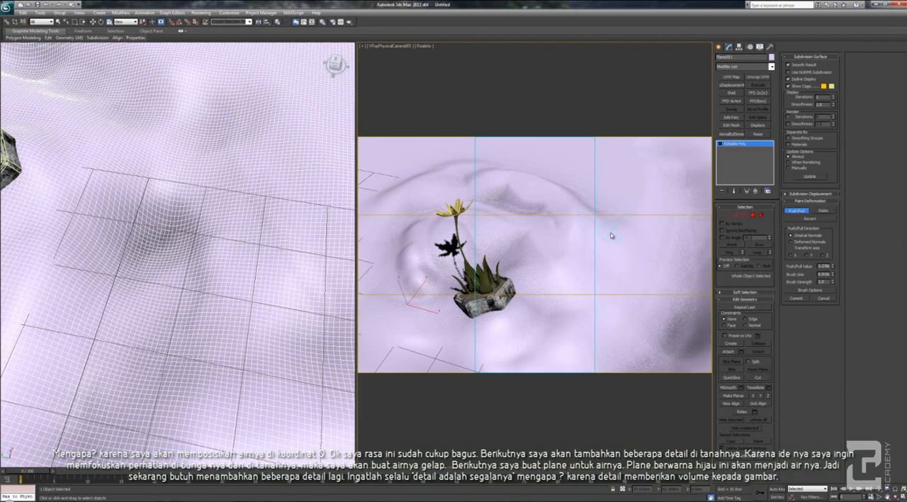
pyautogui.press('t')
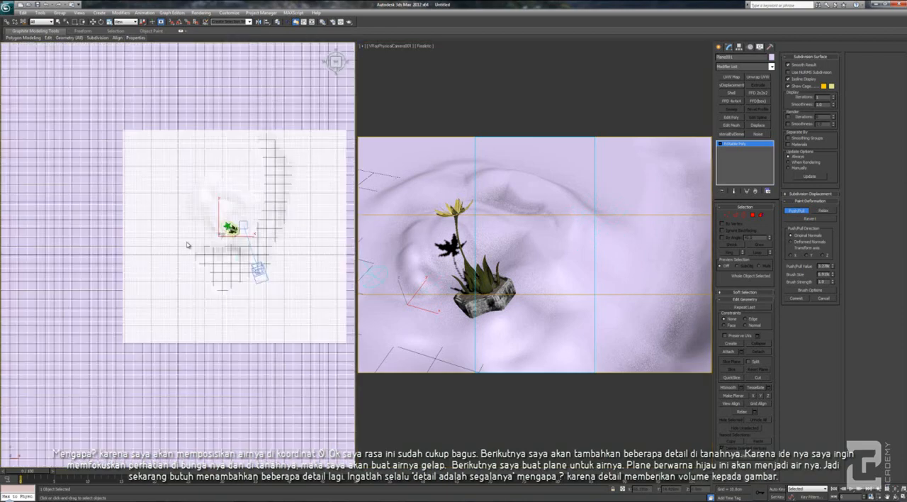
# Raise a broad curved ridge in the outer ground around the flower with a large brush in the top view
pyautogui.scroll(2, 300, 231)
pyautogui.moveTo(270, 230); pyautogui.dragTo(223, 219, button='middle')
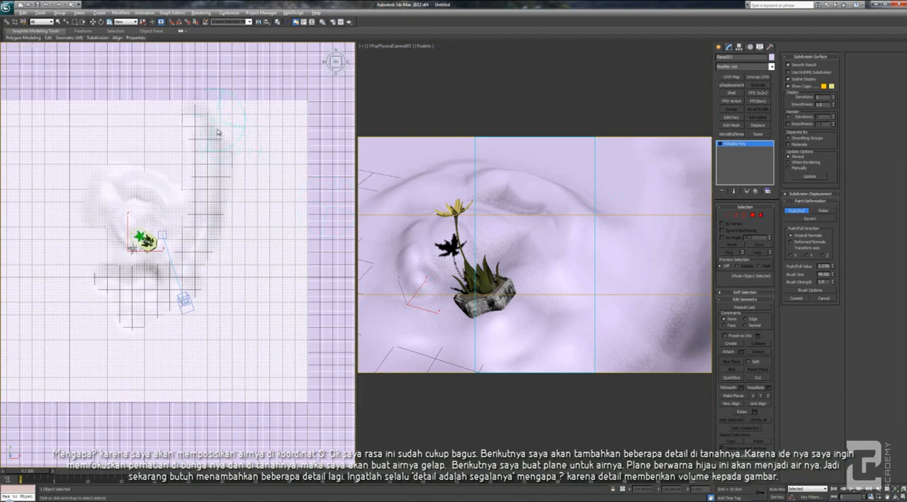
pyautogui.moveTo(218, 132)
pyautogui.mouseDown()
pyautogui.moveTo(247, 148)
pyautogui.moveTo(213, 308)
pyautogui.moveTo(135, 353)
pyautogui.mouseUp()
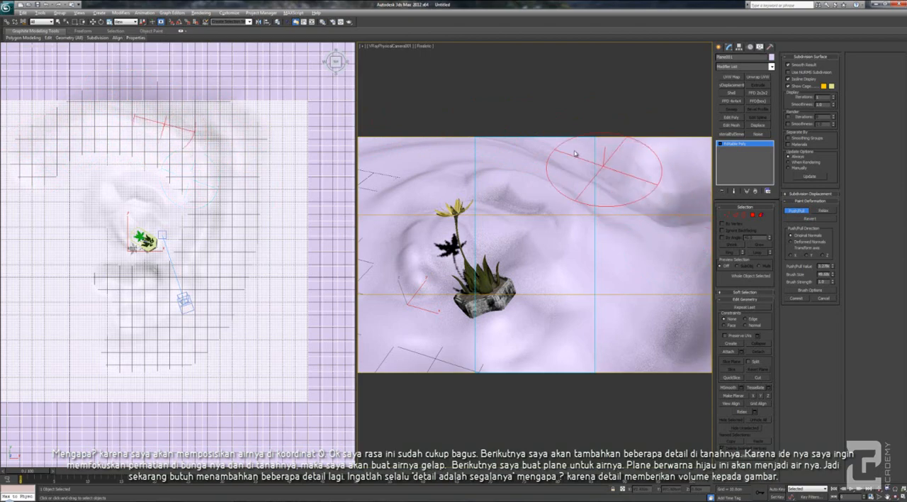
# Create a standard Plane for the water, about 340 by 299 cm, over the sculpted ground in the top view
pyautogui.click(719, 47)
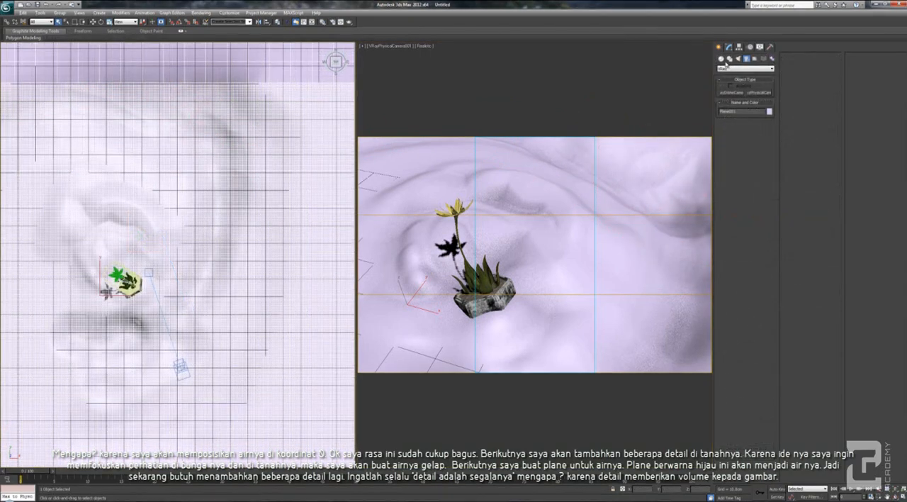
pyautogui.click(722, 58)
pyautogui.click(756, 122)
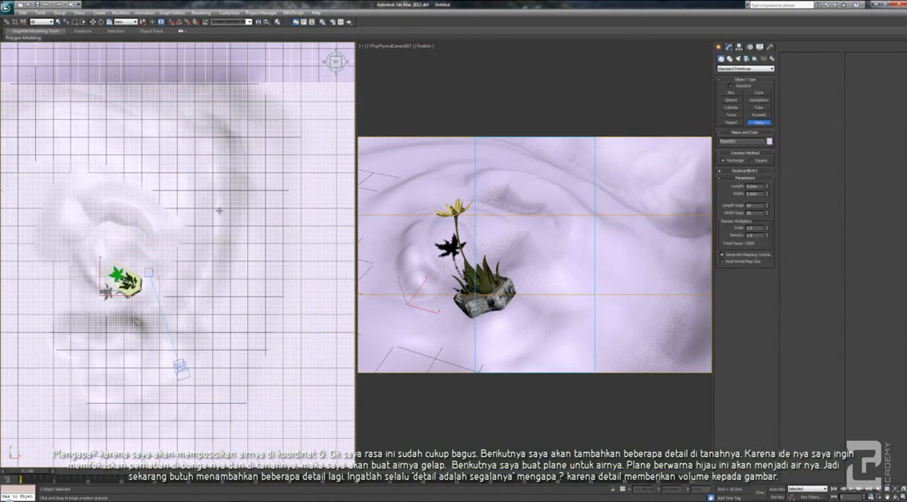
pyautogui.scroll(-3, 68, 113)
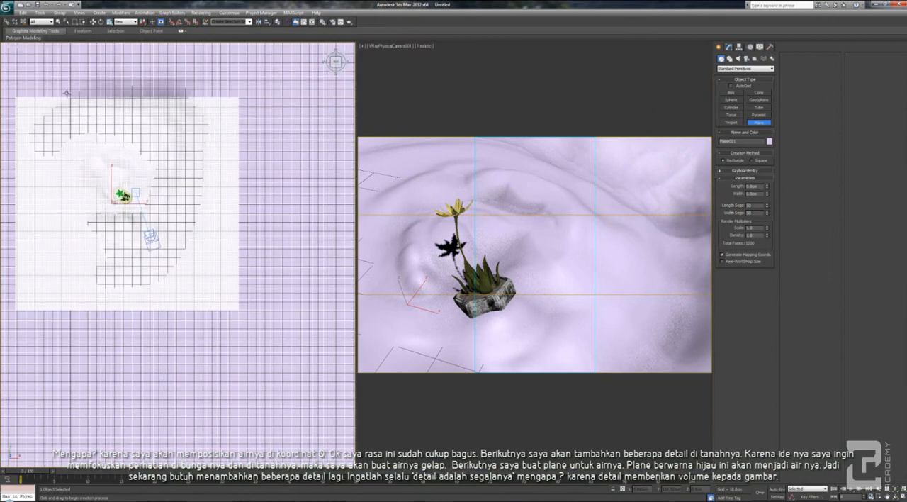
pyautogui.moveTo(20, 67); pyautogui.dragTo(285, 371)
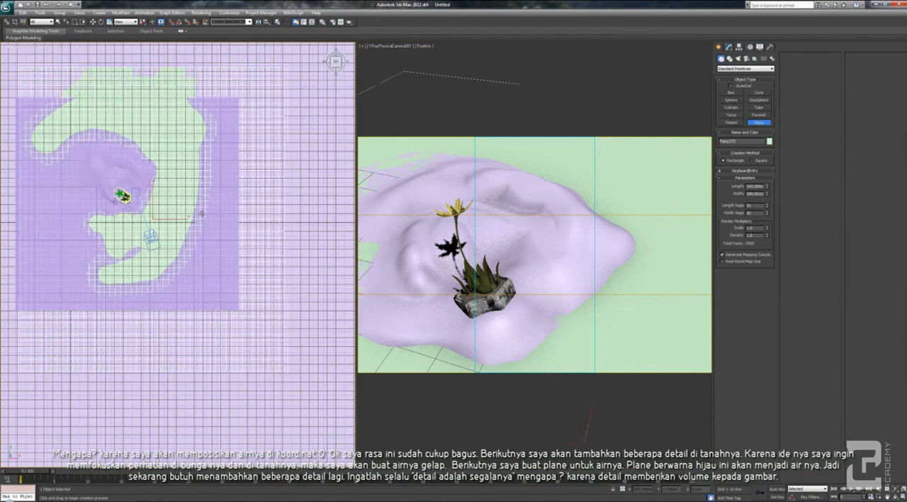
pyautogui.scroll(5, 207, 194)
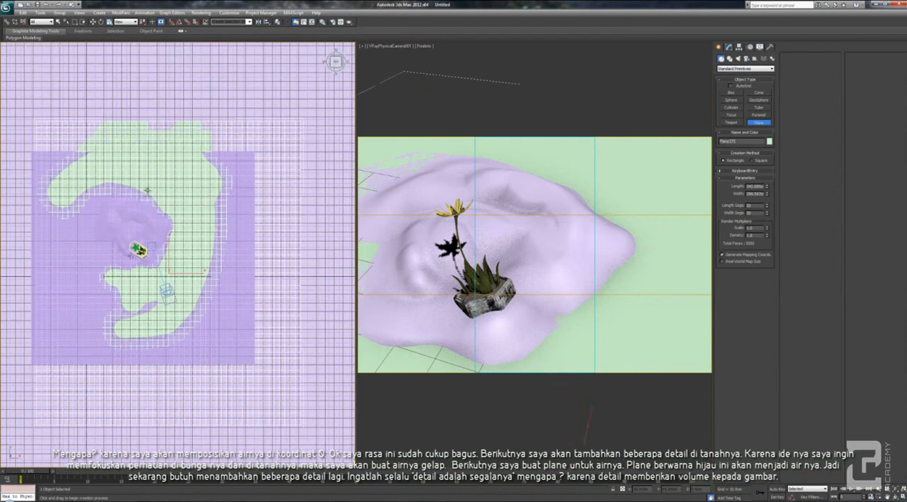
pyautogui.scroll(-5, 270, 299)
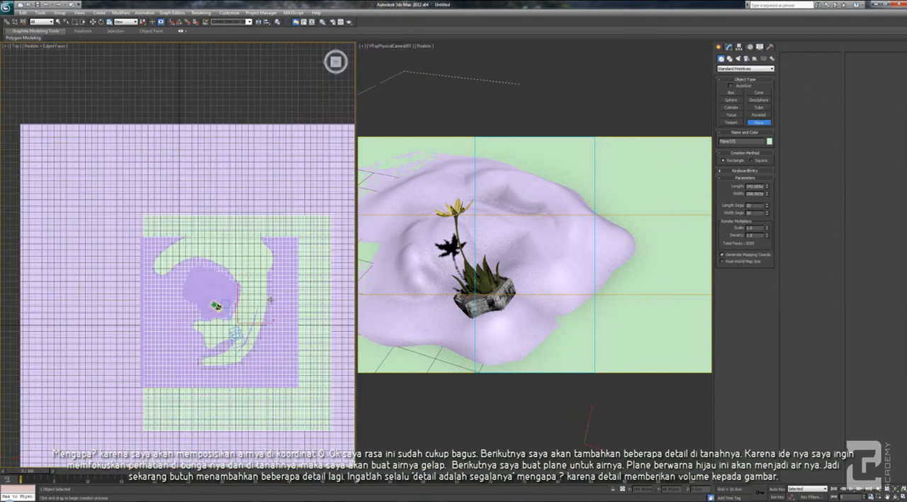
# Check the water plane in perspective and move it in the top view so it sits more centrally over the ground around the flower
pyautogui.press('p')
pyautogui.keyDown('alt'); pyautogui.moveTo(266, 293); pyautogui.dragTo(191, 233, button='middle'); pyautogui.keyUp('alt')
pyautogui.scroll(-1, 248, 273)
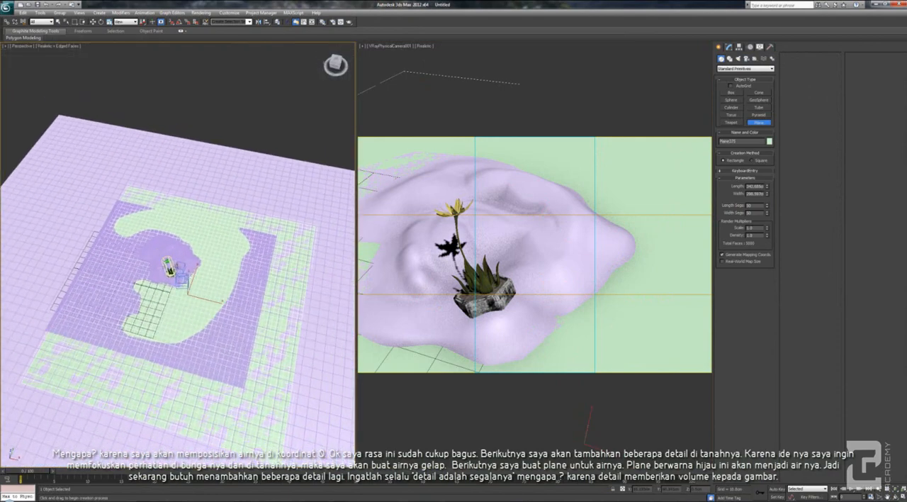
pyautogui.press('t')
pyautogui.scroll(1, 177, 265)
pyautogui.moveTo(294, 277); pyautogui.dragTo(201, 281, button='middle')
pyautogui.press('w')
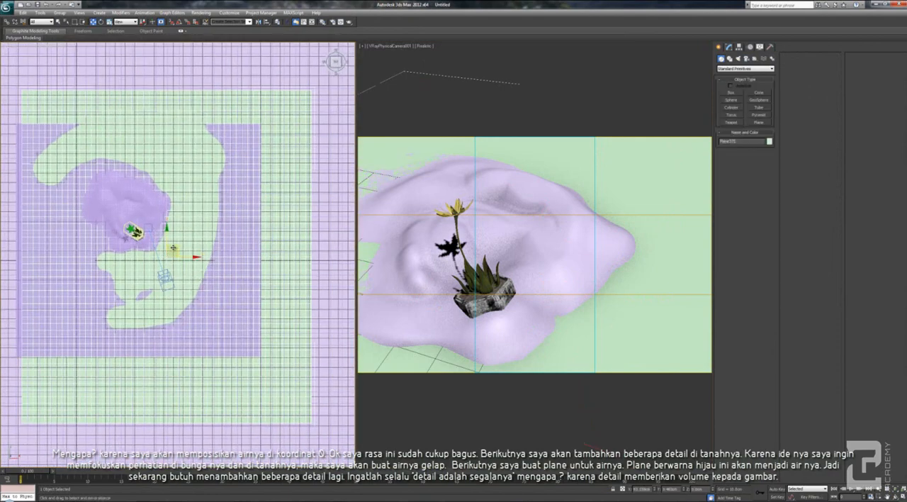
pyautogui.moveTo(175, 243); pyautogui.dragTo(155, 238)
# Select the ground plane and carve a notch into its shoreline behind the flower with the push/pull brush
pyautogui.rightClick(555, 211)
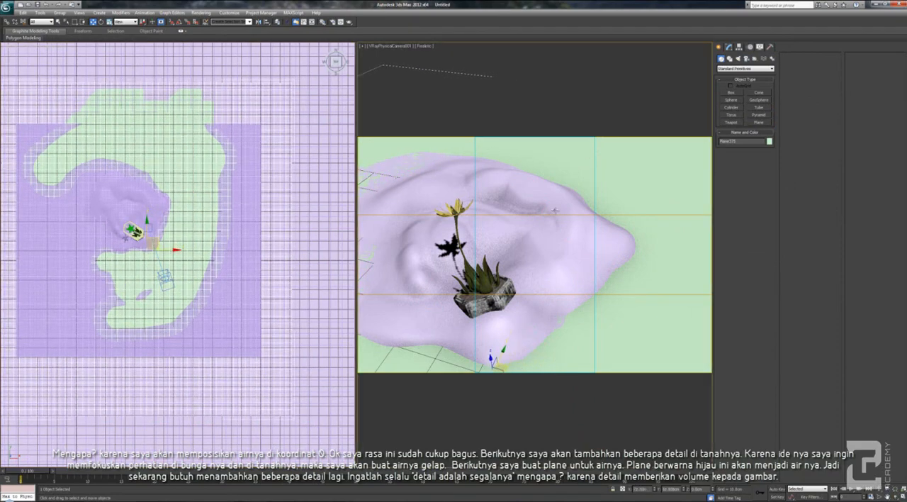
pyautogui.click(617, 243)
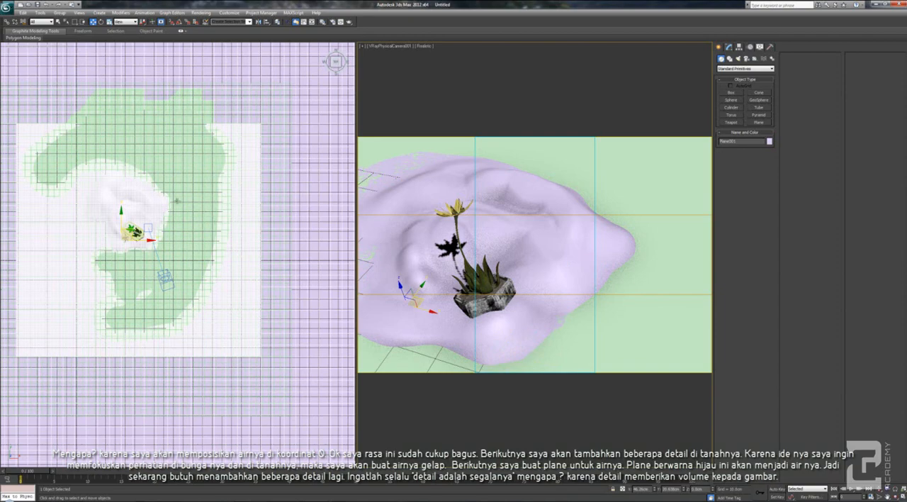
pyautogui.rightClick(169, 200)
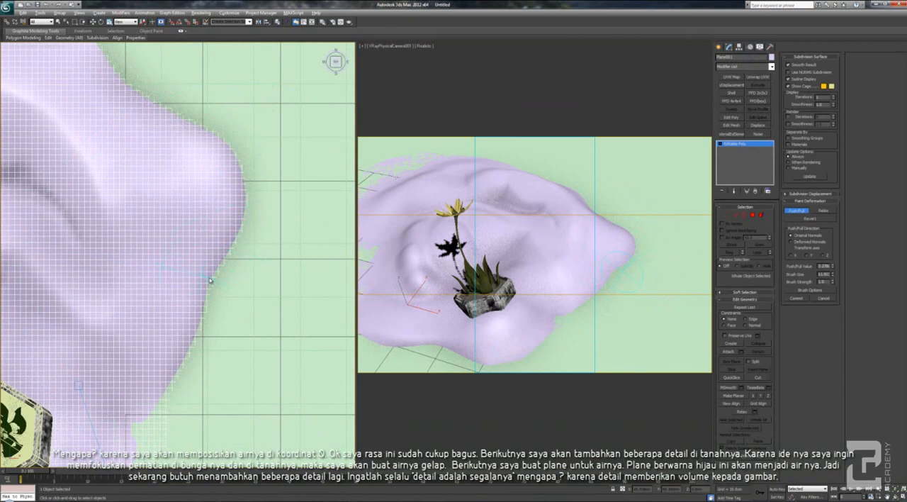
pyautogui.moveTo(216, 270)
pyautogui.mouseDown()
pyautogui.moveTo(196, 258)
pyautogui.moveTo(238, 257)
pyautogui.mouseUp()
pyautogui.moveTo(225, 263); pyautogui.dragTo(180, 256)
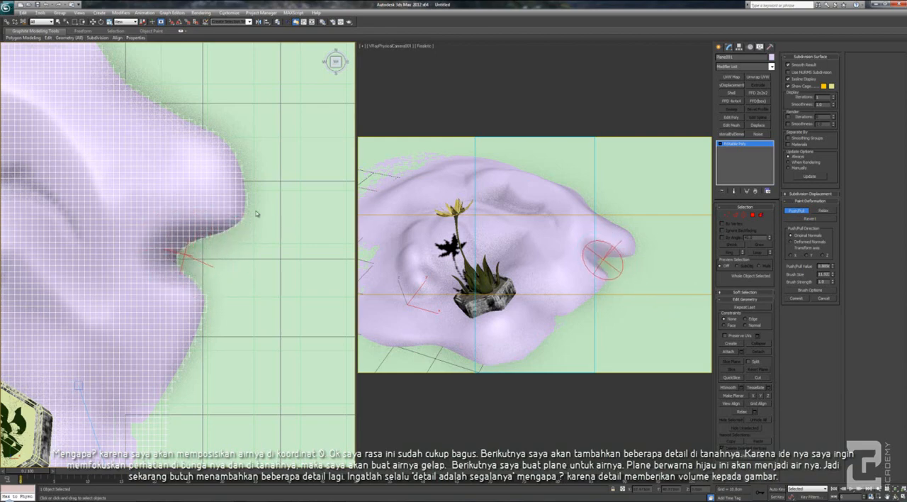
# Pull the shoreline beside the notch outward into a narrow, pointed spit reaching into the water
pyautogui.moveTo(257, 209)
pyautogui.mouseDown()
pyautogui.moveTo(296, 219)
pyautogui.moveTo(279, 231)
pyautogui.moveTo(275, 218)
pyautogui.moveTo(289, 222)
pyautogui.mouseUp()
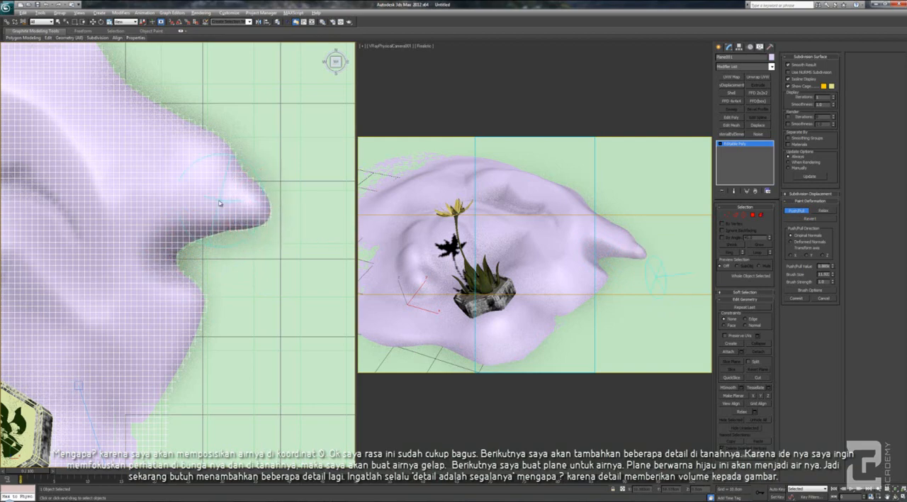
pyautogui.moveTo(222, 203)
pyautogui.keyDown('alt'); pyautogui.mouseDown(button='middle')
pyautogui.moveTo(202, 182)
pyautogui.moveTo(162, 205)
pyautogui.moveTo(281, 226)
pyautogui.mouseUp(button='middle'); pyautogui.keyUp('alt')
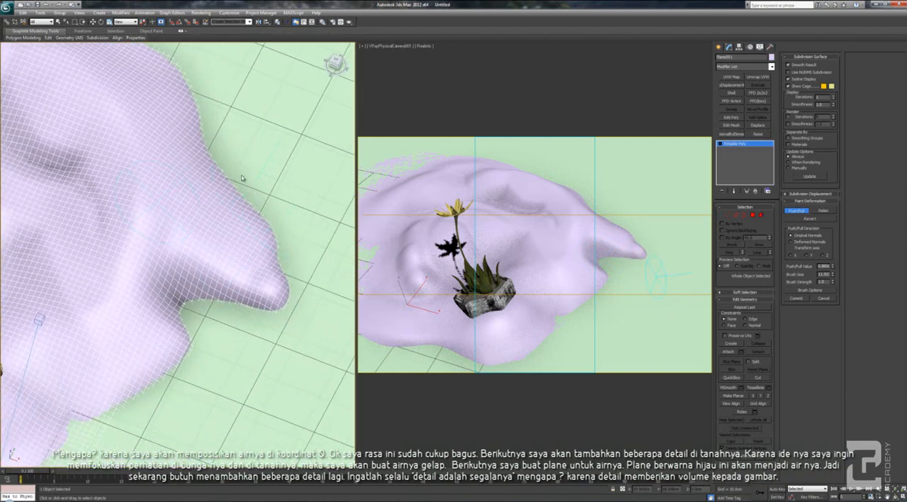
pyautogui.moveTo(220, 159)
pyautogui.mouseDown()
pyautogui.moveTo(284, 241)
pyautogui.moveTo(292, 294)
pyautogui.mouseUp()
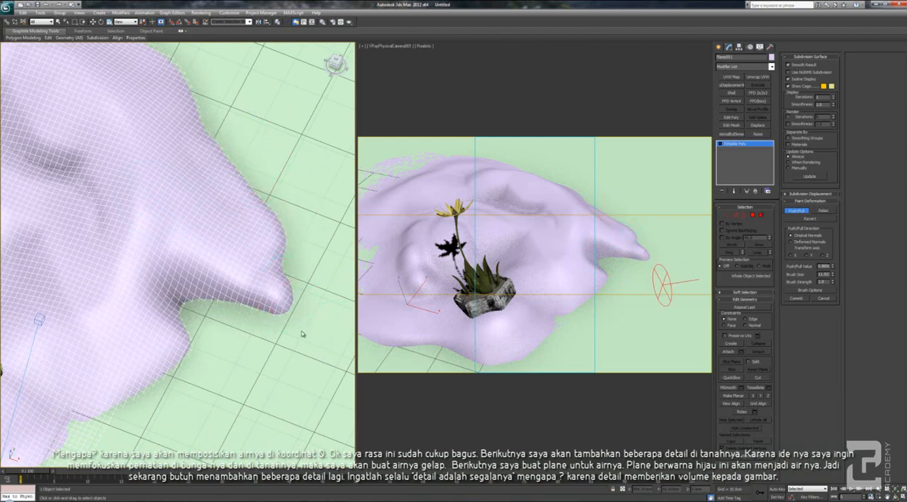
pyautogui.moveTo(295, 334); pyautogui.dragTo(300, 347)
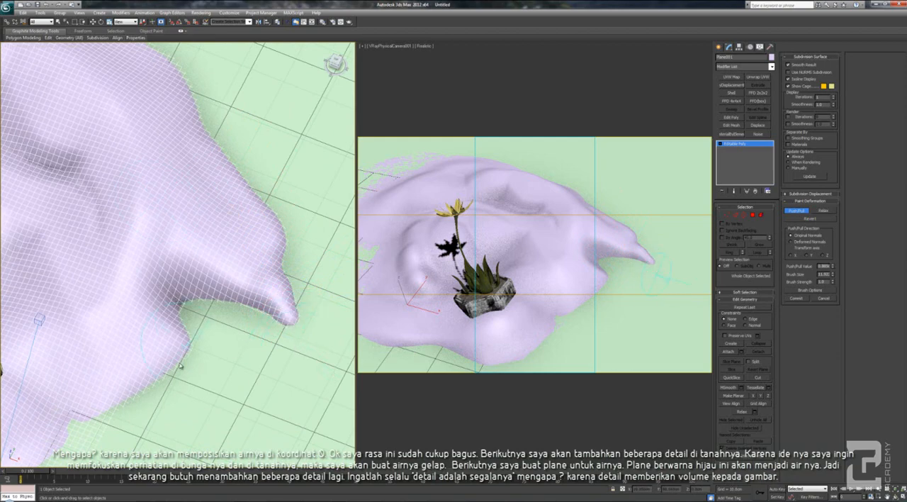
# Sculpt a rounded lobe on the shoreline near the camera and carve a small bay beside it
pyautogui.moveTo(174, 387); pyautogui.dragTo(245, 260, button='middle')
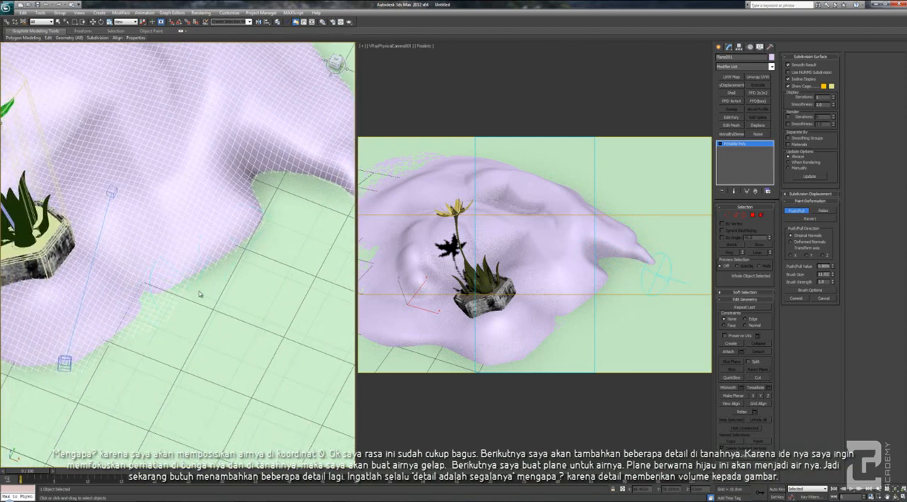
pyautogui.moveTo(200, 294); pyautogui.dragTo(205, 342)
pyautogui.moveTo(176, 310); pyautogui.dragTo(193, 256, button='middle')
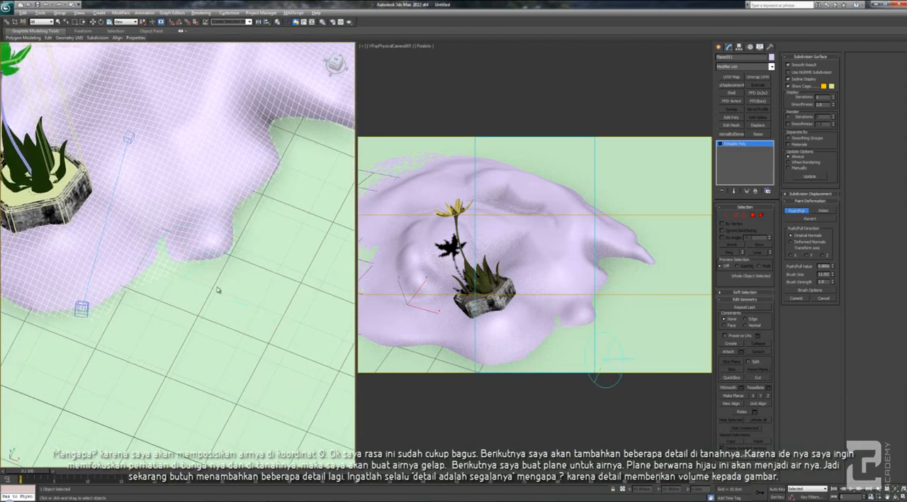
pyautogui.moveTo(217, 280); pyautogui.dragTo(250, 343)
pyautogui.moveTo(203, 309); pyautogui.dragTo(218, 253, button='middle')
pyautogui.moveTo(188, 204); pyautogui.dragTo(182, 259)
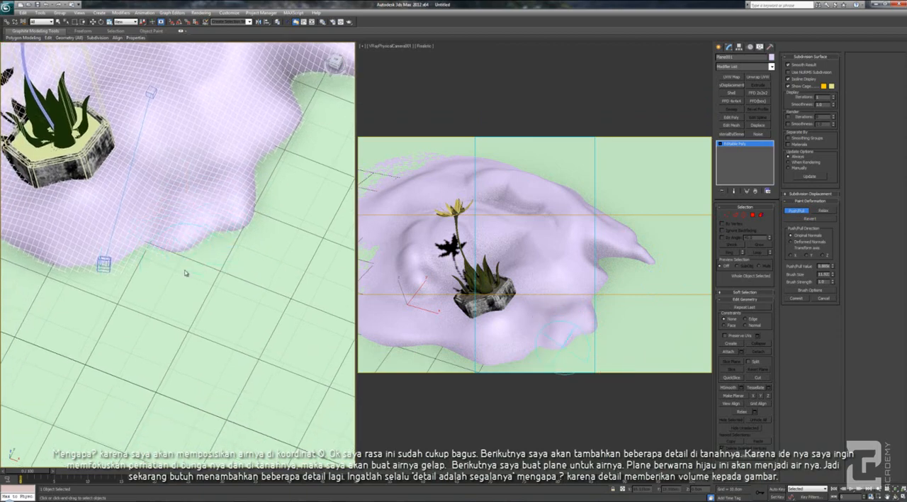
pyautogui.keyDown('alt'); pyautogui.moveTo(181, 261); pyautogui.dragTo(156, 220); pyautogui.keyUp('alt')
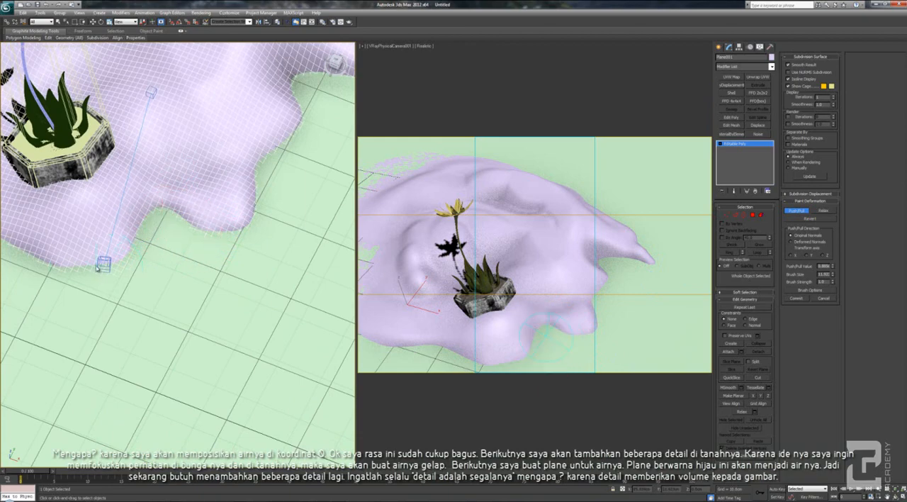
# Extend the shoreline in front of the flower pot outward into a headland below the camera and widen the adjoining bank
pyautogui.moveTo(116, 272)
pyautogui.mouseDown()
pyautogui.moveTo(135, 296)
pyautogui.moveTo(101, 292)
pyautogui.moveTo(99, 319)
pyautogui.mouseUp()
pyautogui.moveTo(66, 289); pyautogui.dragTo(173, 301, button='middle')
pyautogui.moveTo(168, 275); pyautogui.dragTo(149, 348)
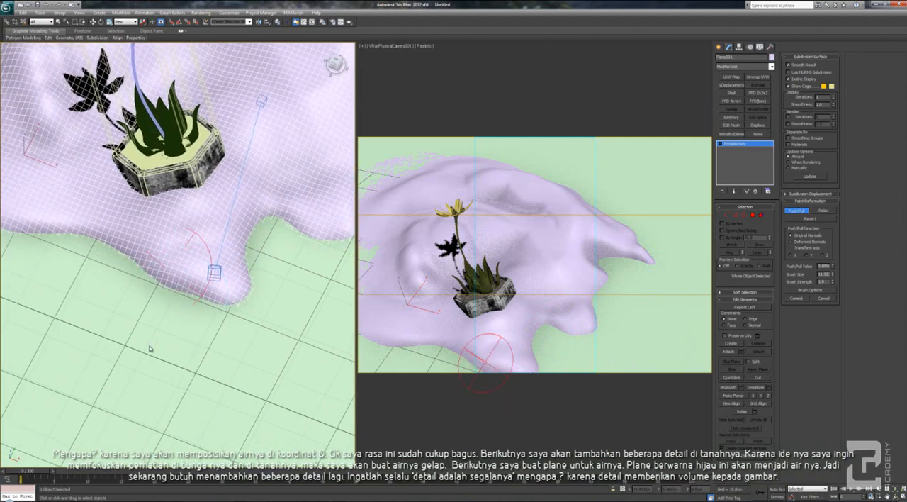
pyautogui.moveTo(135, 264); pyautogui.dragTo(110, 248)
pyautogui.moveTo(111, 248); pyautogui.dragTo(287, 392, button='middle')
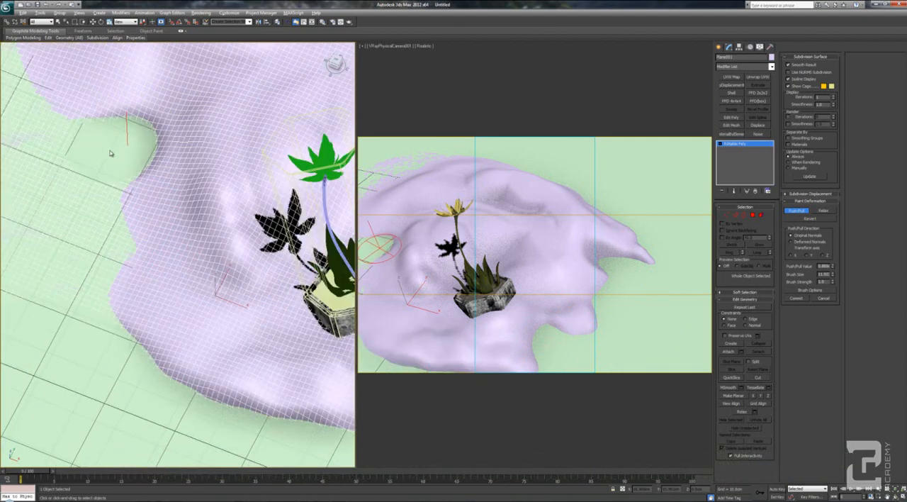
# Shape the shoreline on the flower's far side into irregular lobes and bays
pyautogui.moveTo(145, 192)
pyautogui.mouseDown(button='middle')
pyautogui.moveTo(216, 307)
pyautogui.moveTo(268, 422)
pyautogui.mouseUp(button='middle')
pyautogui.moveTo(142, 133)
pyautogui.mouseDown()
pyautogui.moveTo(178, 161)
pyautogui.moveTo(201, 145)
pyautogui.moveTo(234, 162)
pyautogui.mouseUp()
pyautogui.moveTo(245, 84); pyautogui.dragTo(138, 234, button='middle')
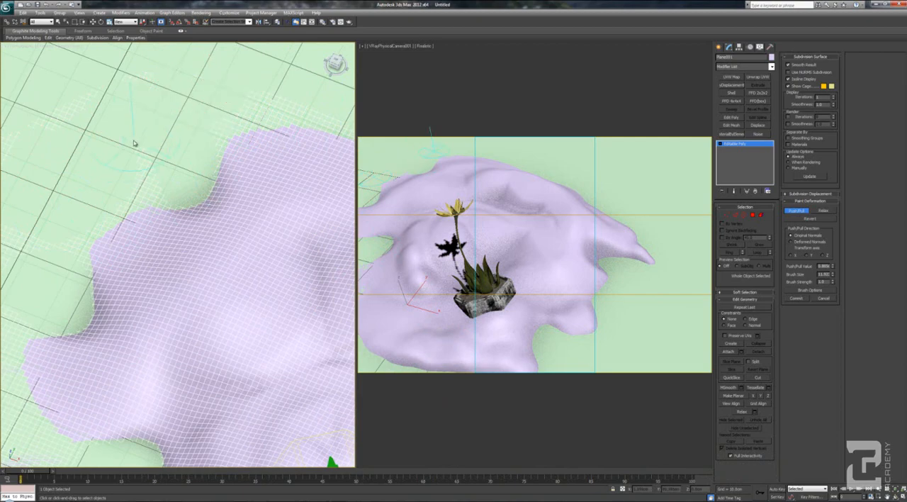
# Raise two small islands out of the water just off the back shoreline
pyautogui.moveTo(60, 172); pyautogui.dragTo(132, 152, button='middle')
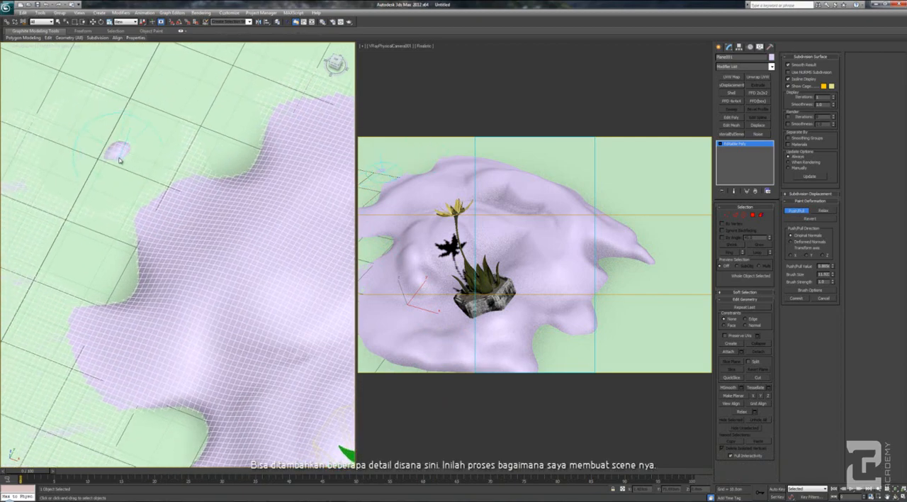
pyautogui.moveTo(120, 160); pyautogui.dragTo(99, 169)
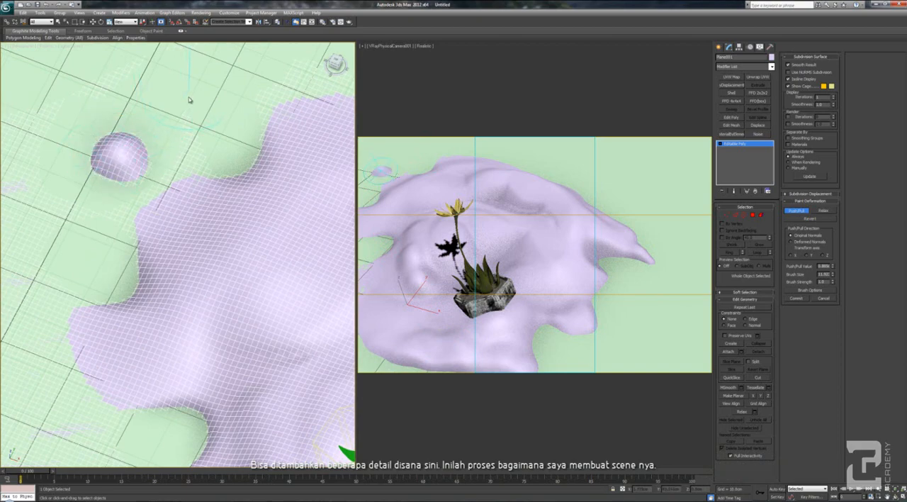
pyautogui.moveTo(189, 99)
pyautogui.mouseDown()
pyautogui.moveTo(196, 91)
pyautogui.moveTo(190, 95)
pyautogui.moveTo(213, 106)
pyautogui.moveTo(233, 104)
pyautogui.mouseUp()
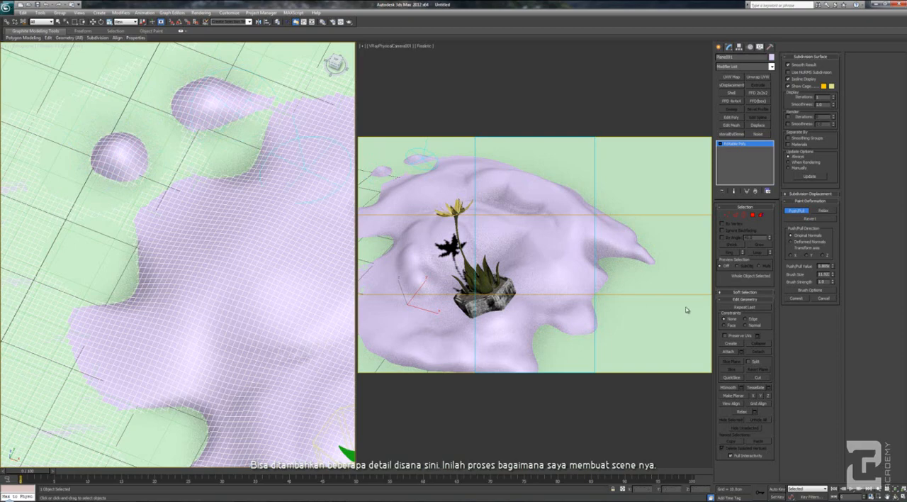
# Raise a small island off the front shoreline in the camera view, undoing an unwanted stroke, and inspect the ground around the flower
pyautogui.rightClick(624, 219)
pyautogui.scroll(-5, 183, 212)
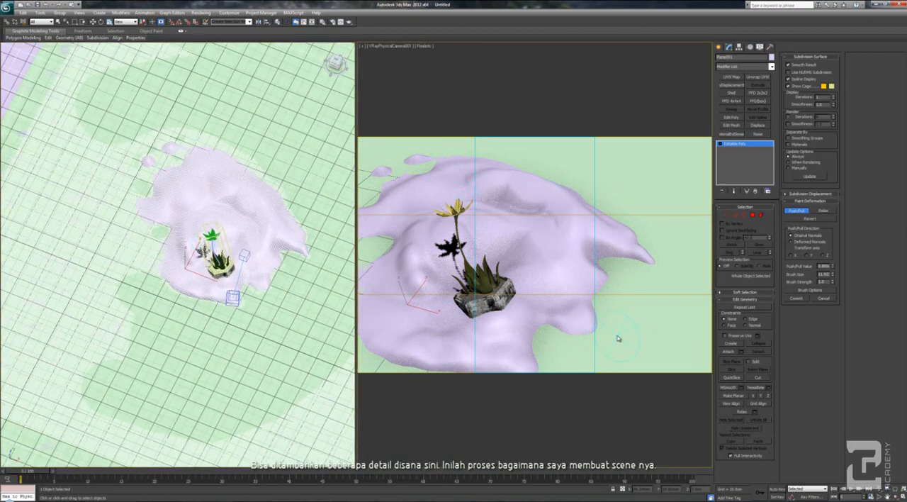
pyautogui.moveTo(621, 328)
pyautogui.mouseDown()
pyautogui.moveTo(618, 339)
pyautogui.moveTo(614, 331)
pyautogui.mouseUp()
pyautogui.hotkey('ctrl', 'z')
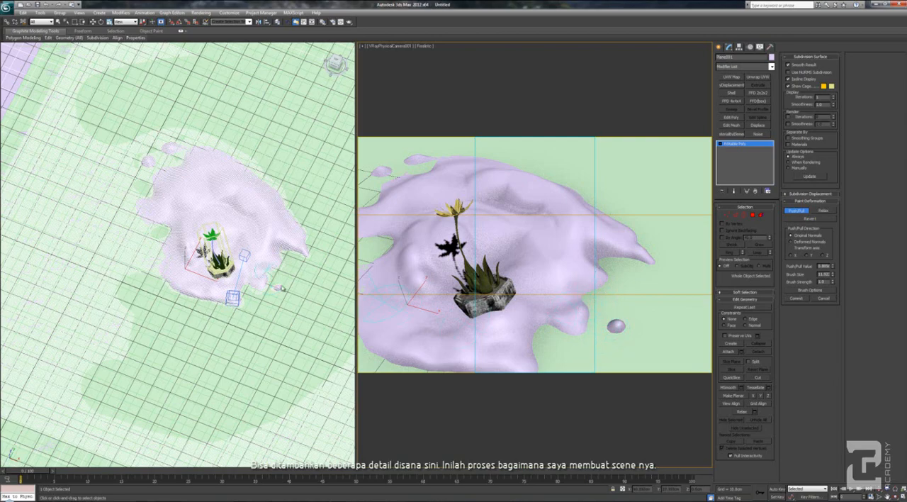
pyautogui.scroll(8, 197, 264)
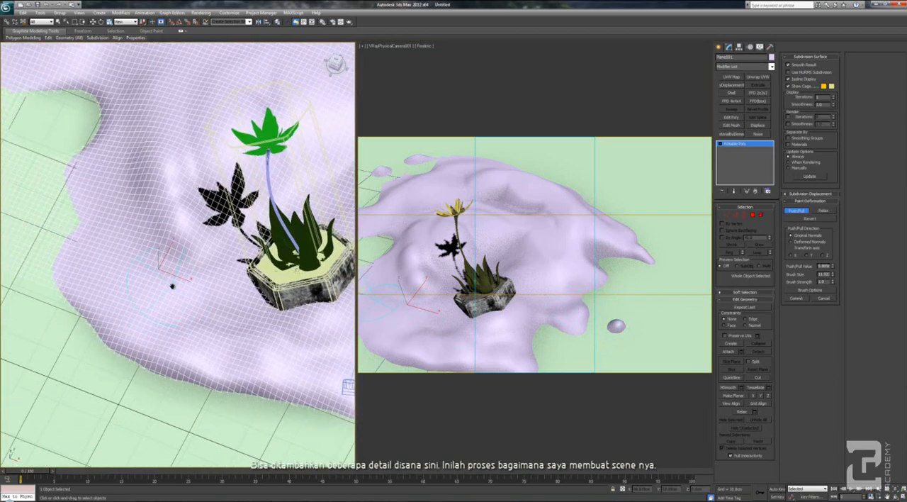
pyautogui.scroll(-8, 173, 286)
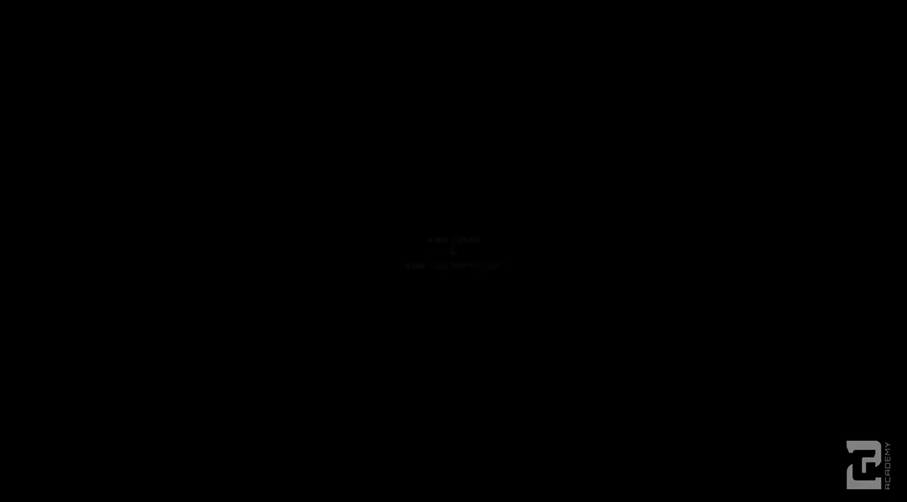